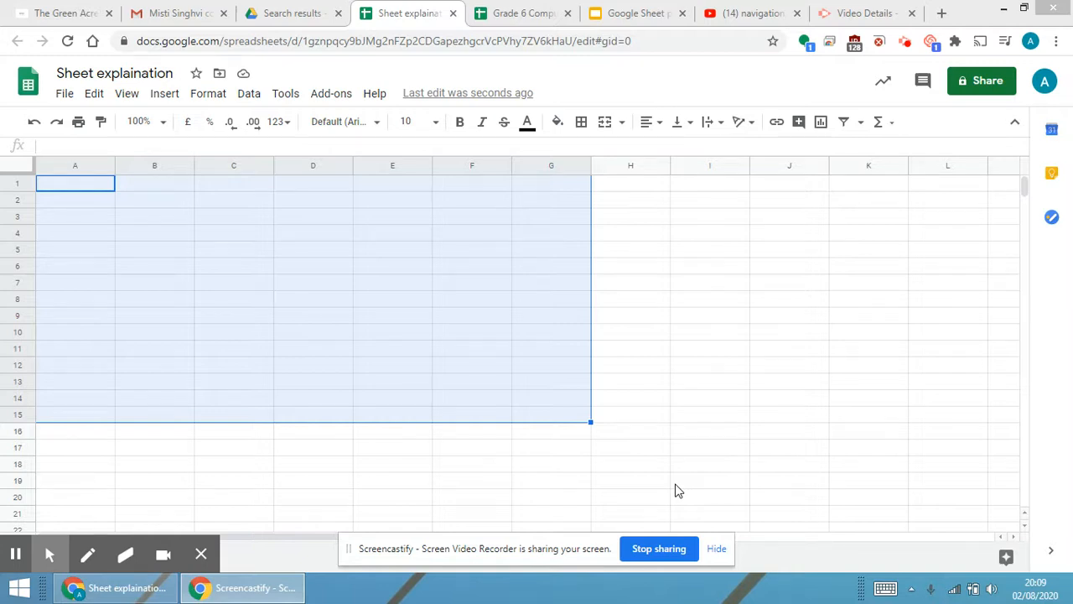
pyautogui.click(61, 187)
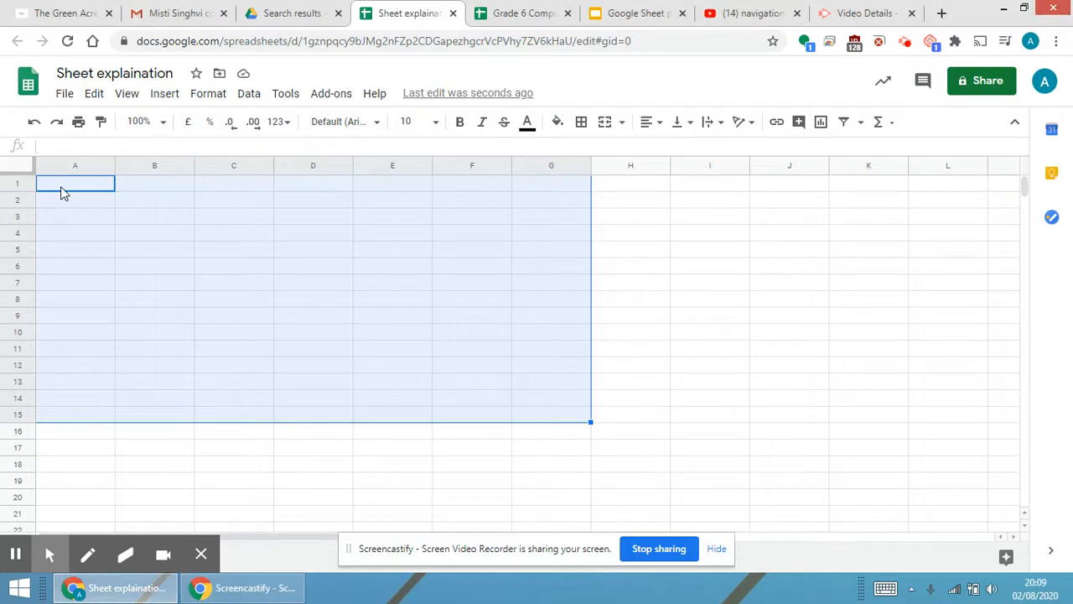
pyautogui.click(61, 190)
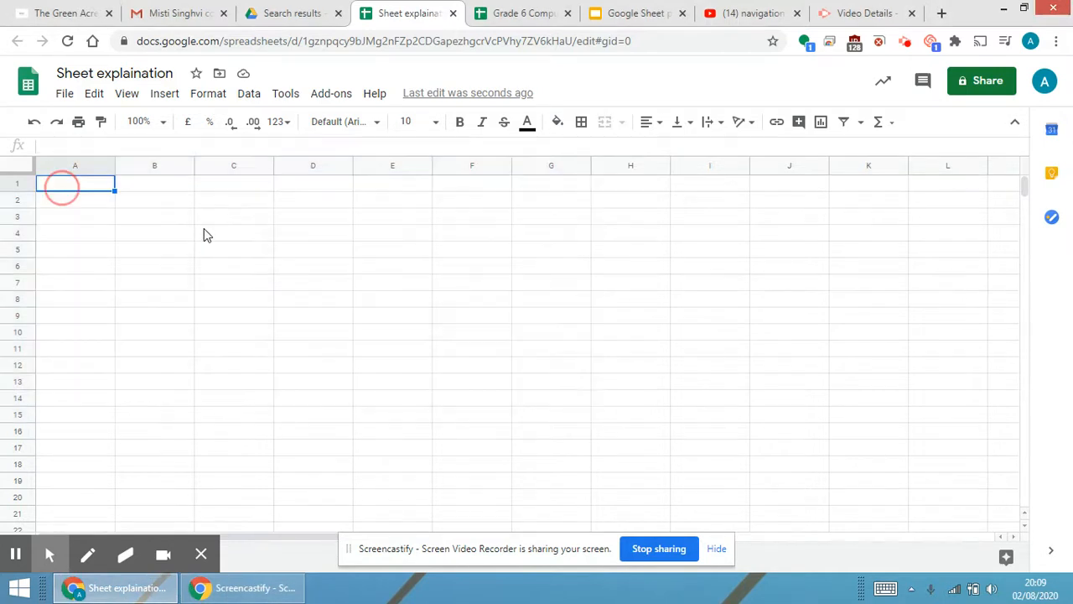
pyautogui.press('Right')
pyautogui.press('Right')
pyautogui.press('Down')
pyautogui.press('Down')
pyautogui.press('Down')
# Enter the heading Numbers in cell A1.
pyautogui.click(99, 188)
pyautogui.write('Nuber')
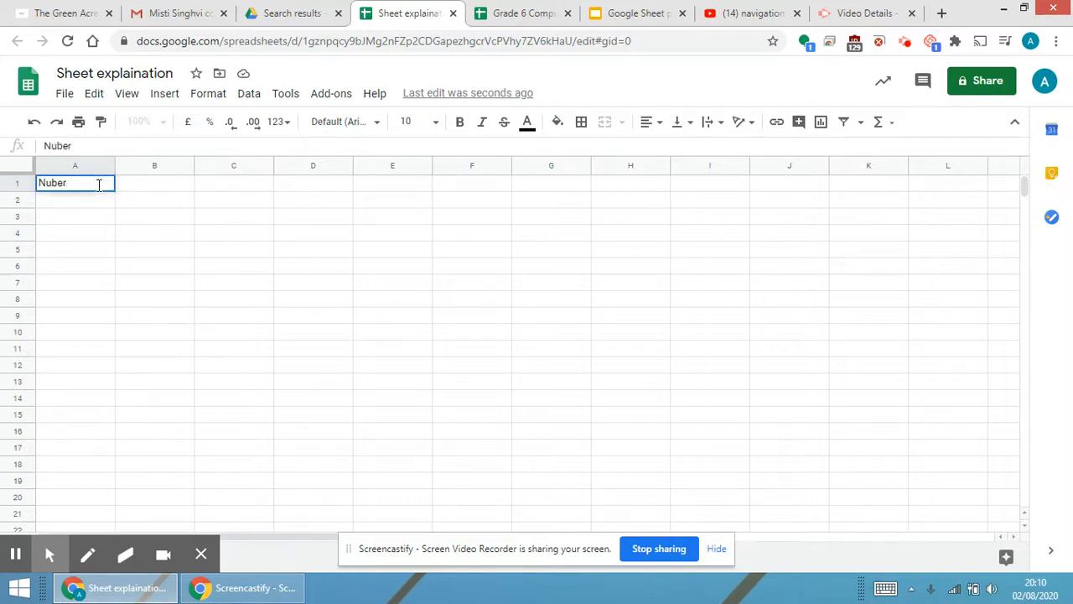
pyautogui.press('BackSpace')
pyautogui.press('BackSpace')
pyautogui.press('BackSpace')
pyautogui.write('mb')
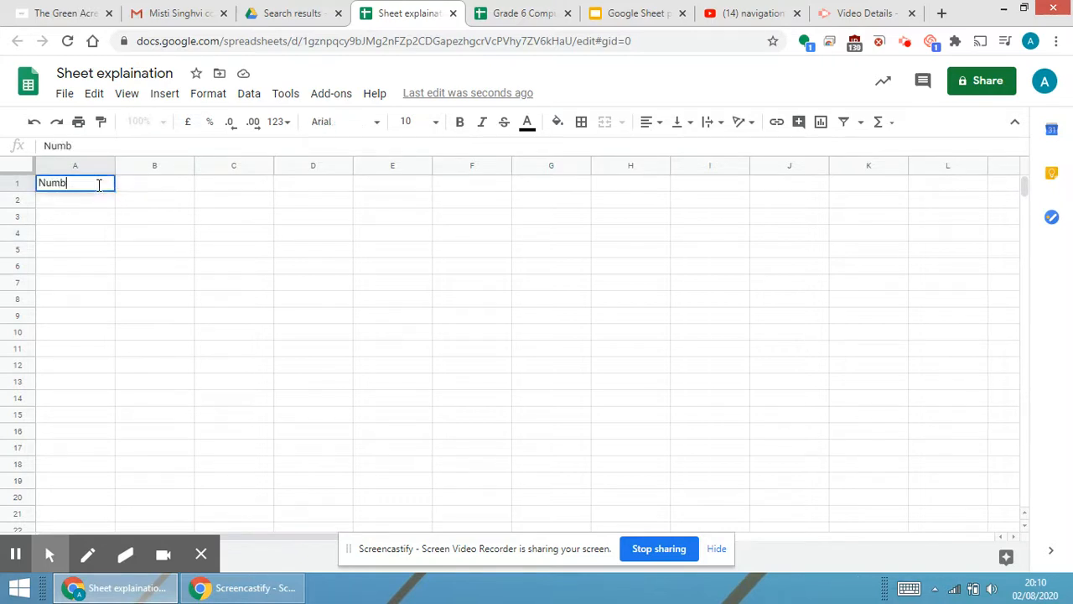
pyautogui.write('ers')
pyautogui.press('Return')
# Enter the values 0, 1, 2, 3, 5 and 10.98 down column A below the heading.
pyautogui.write('0')
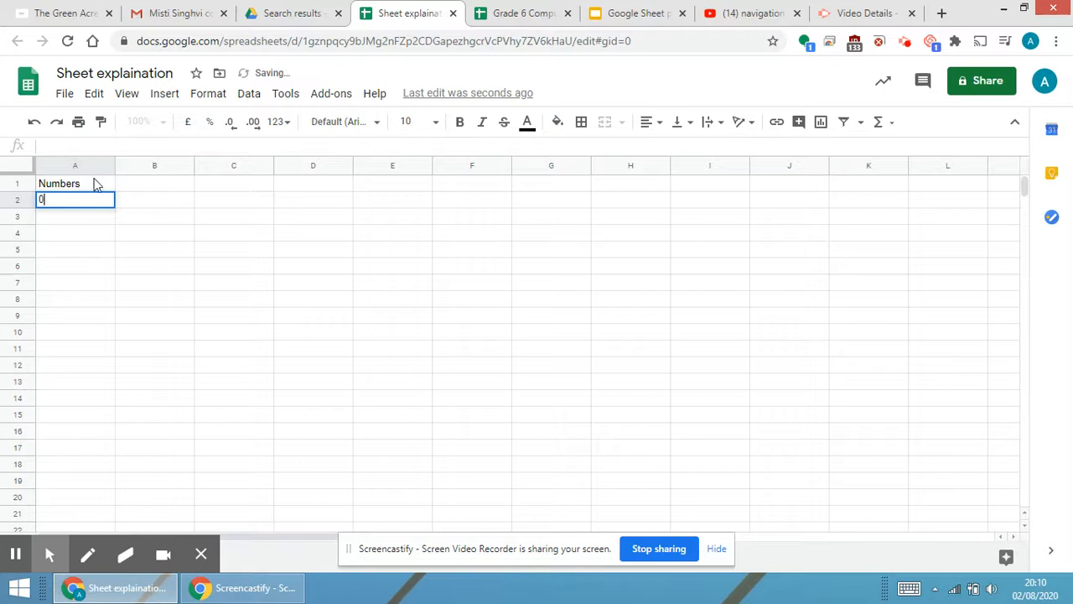
pyautogui.write('1 2 3 5 10.98')
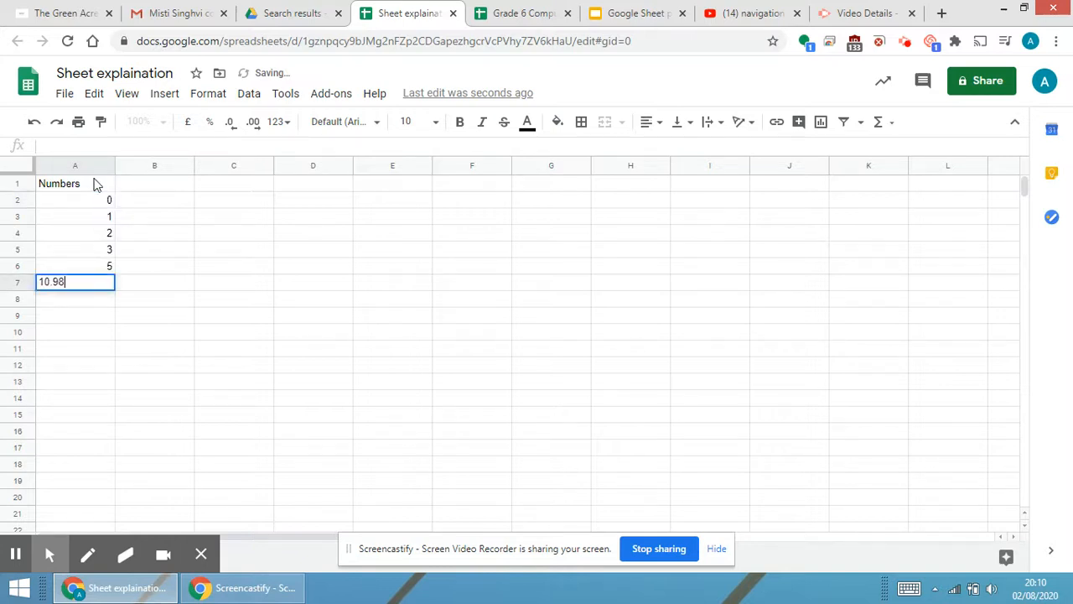
pyautogui.press('Return')
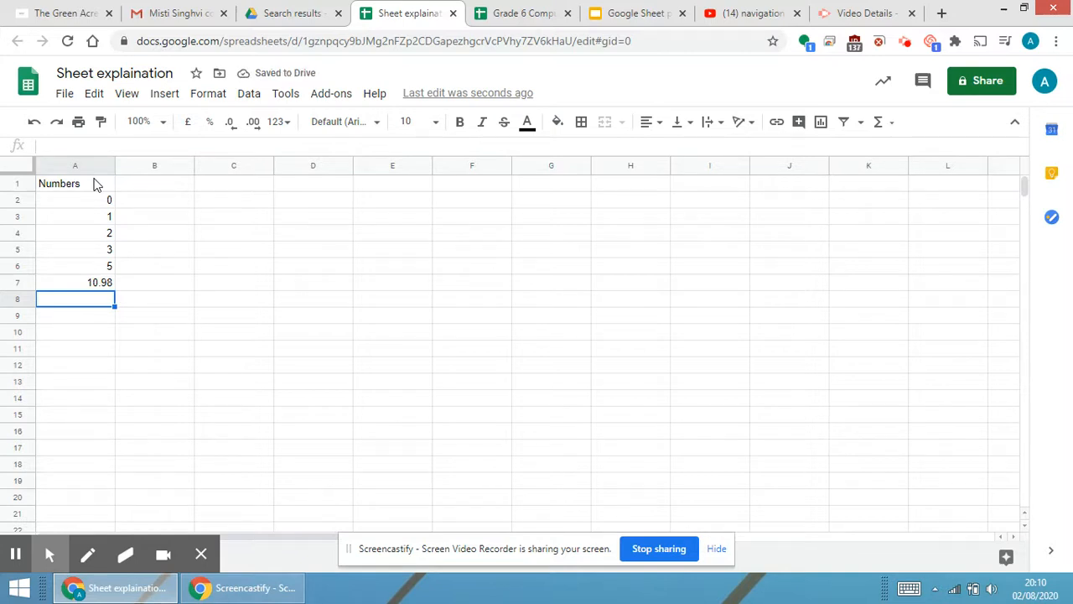
# Enter 100000000 in cell A8.
pyautogui.write('100000000')
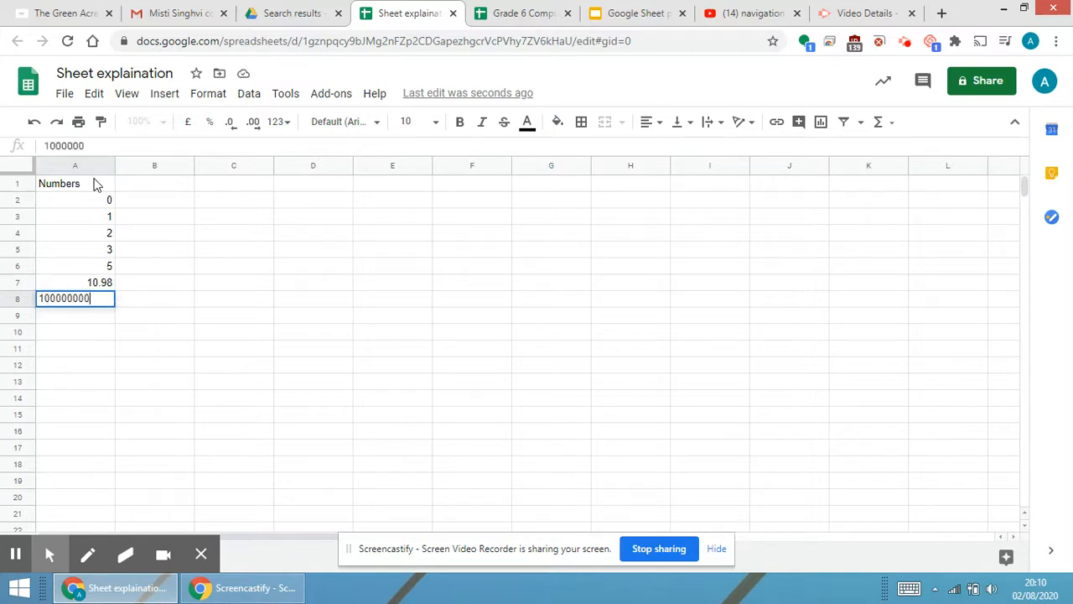
pyautogui.click(446, 341)
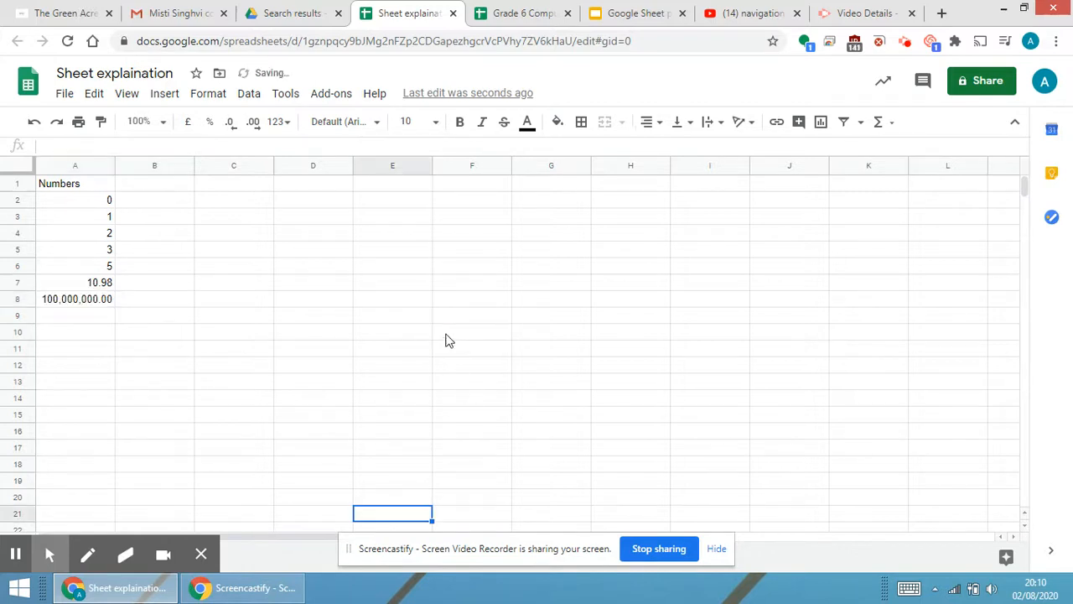
pyautogui.click(100, 304)
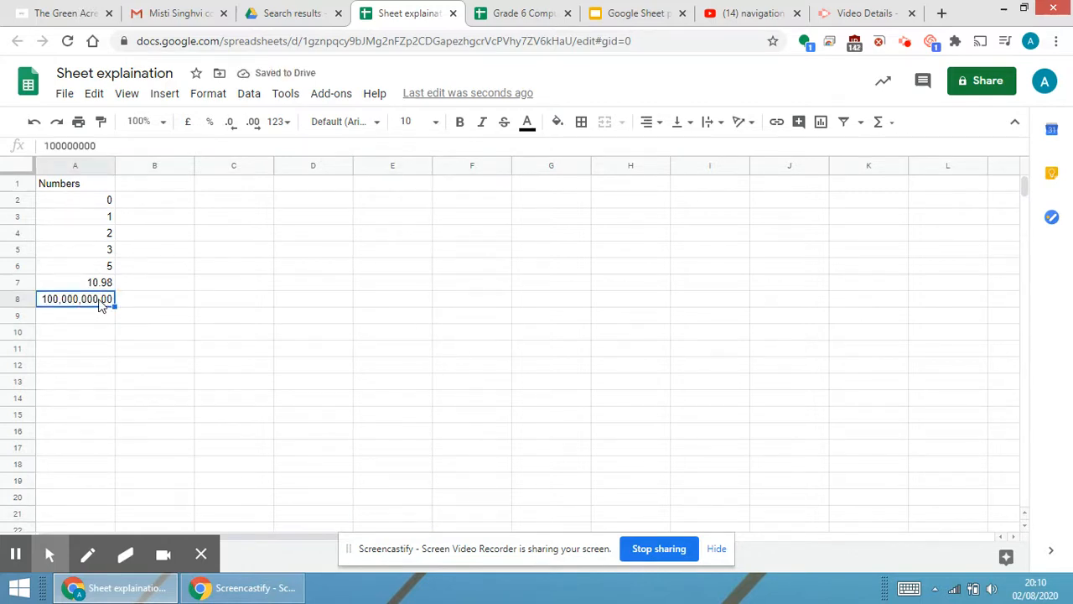
# Enter 1000 in cell C5.
pyautogui.click(223, 255)
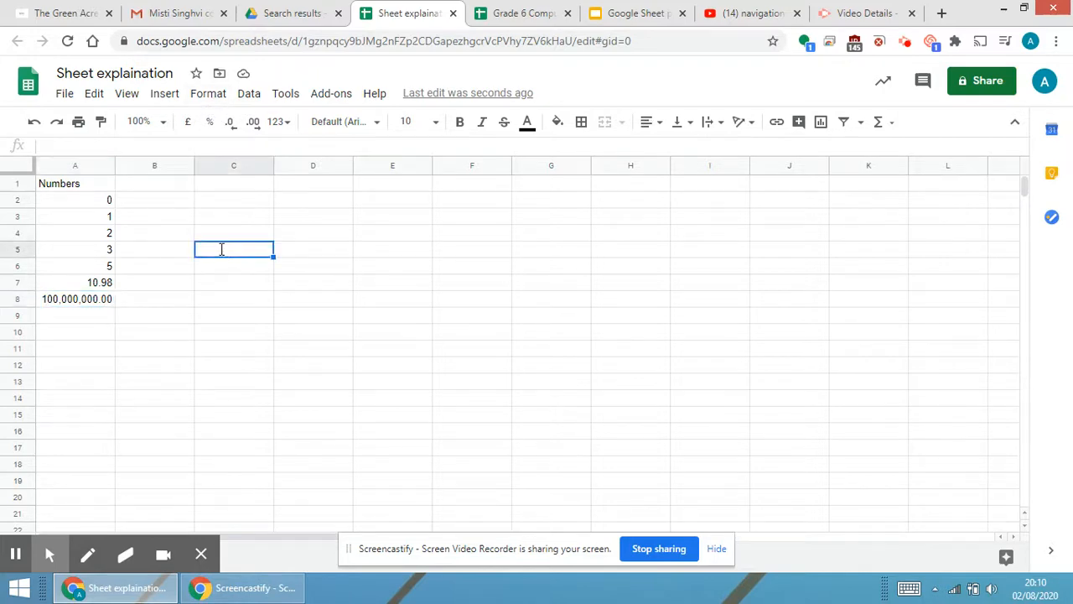
pyautogui.write('1000')
pyautogui.press('Return')
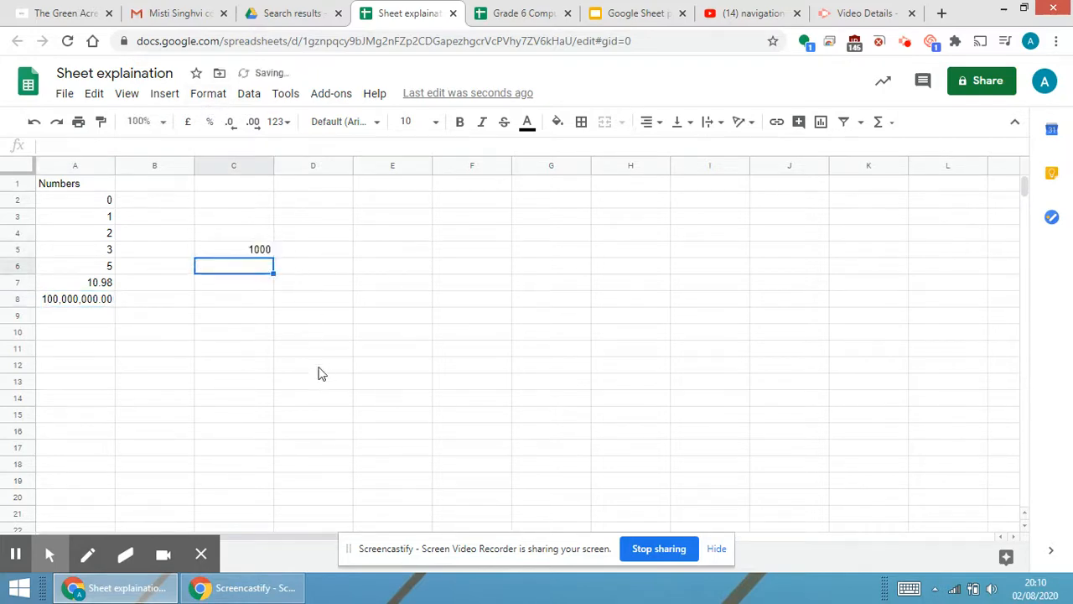
# Apply the Number format to cell C5 and then clear its contents.
pyautogui.click(238, 250)
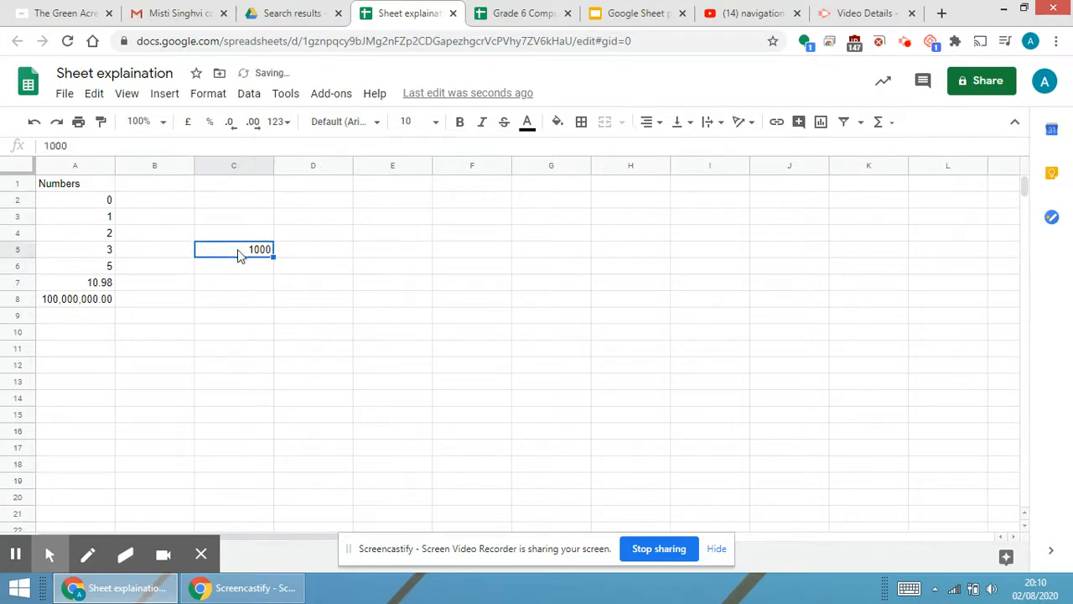
pyautogui.click(221, 95)
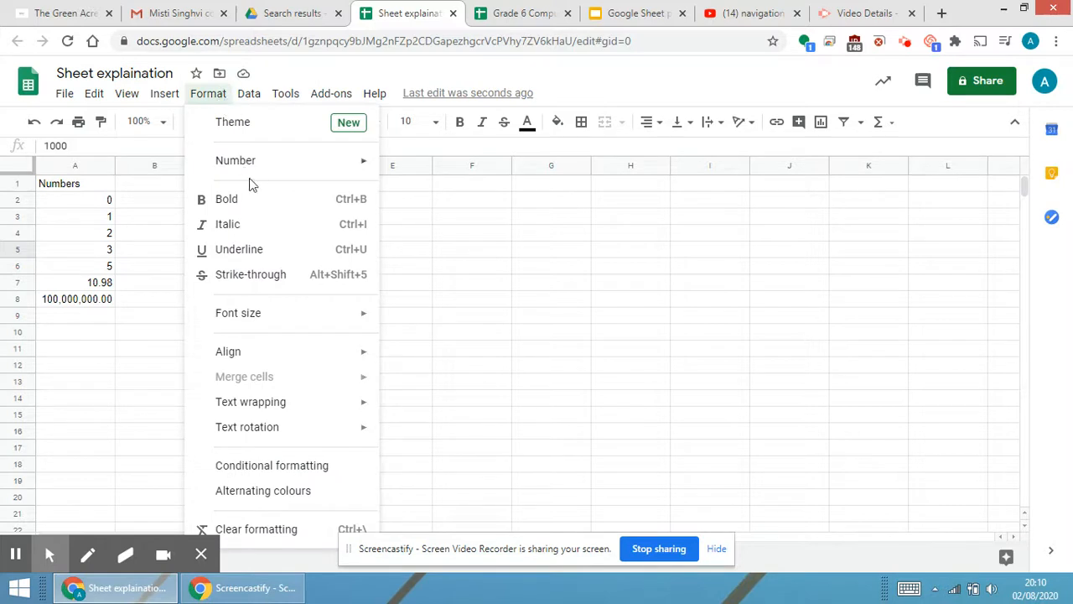
pyautogui.moveTo(261, 169)
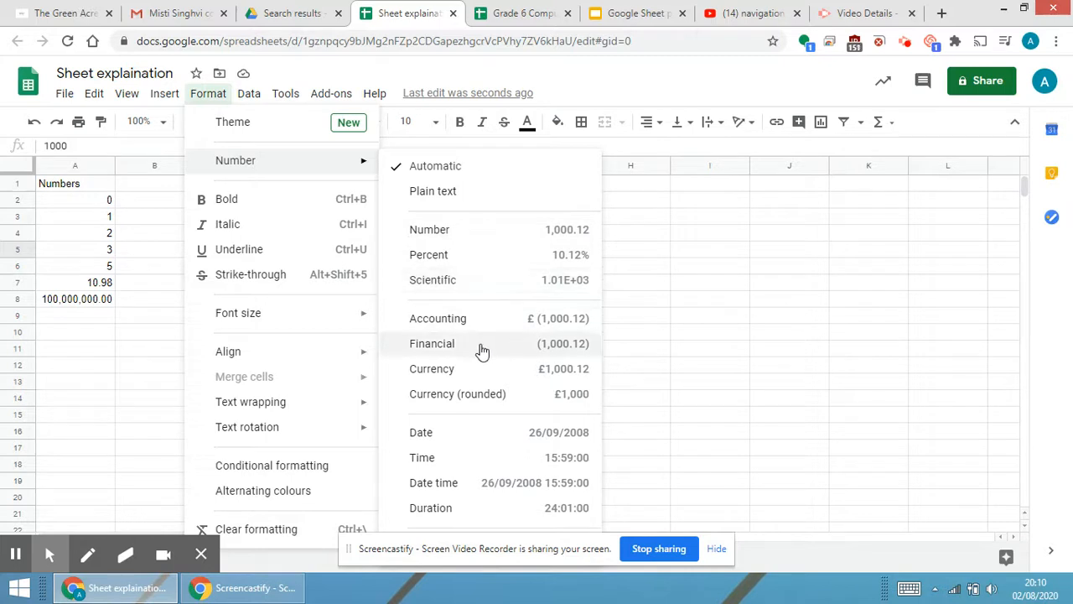
pyautogui.click(452, 235)
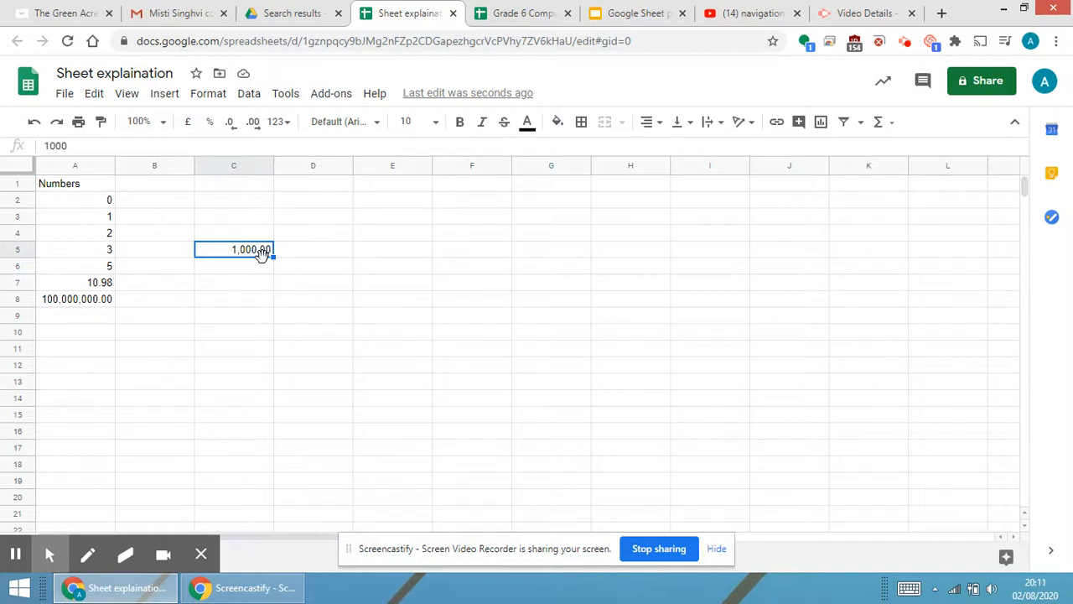
pyautogui.press('Delete')
# Enter the heading text in cell B1.
pyautogui.click(173, 187)
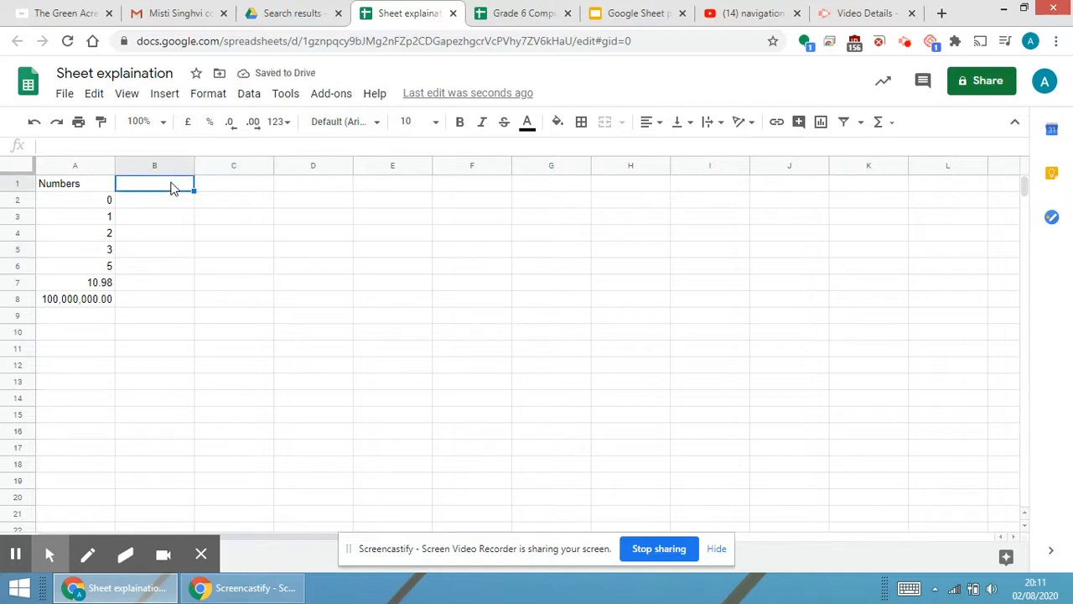
pyautogui.write('text')
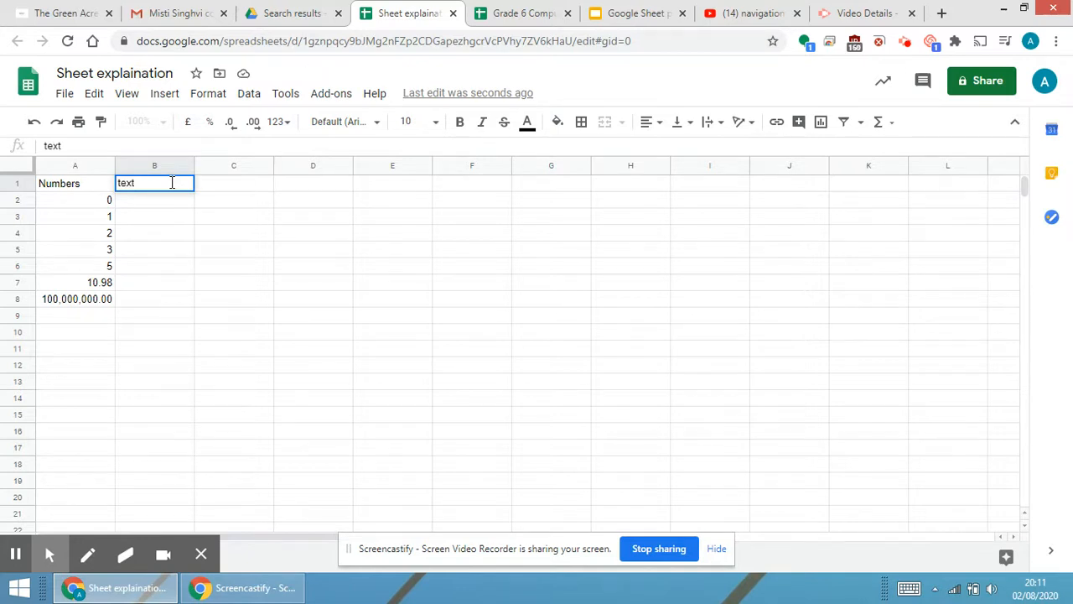
pyautogui.press('Return')
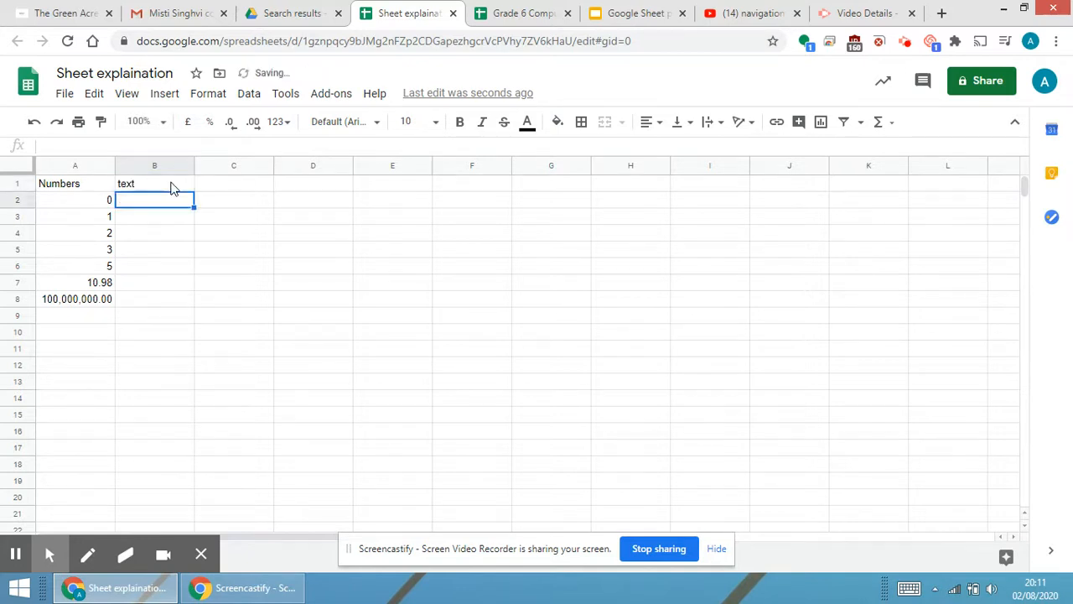
# Enter RollNo, Name and Marks in cells B2 to B4.
pyautogui.write('RollNo')
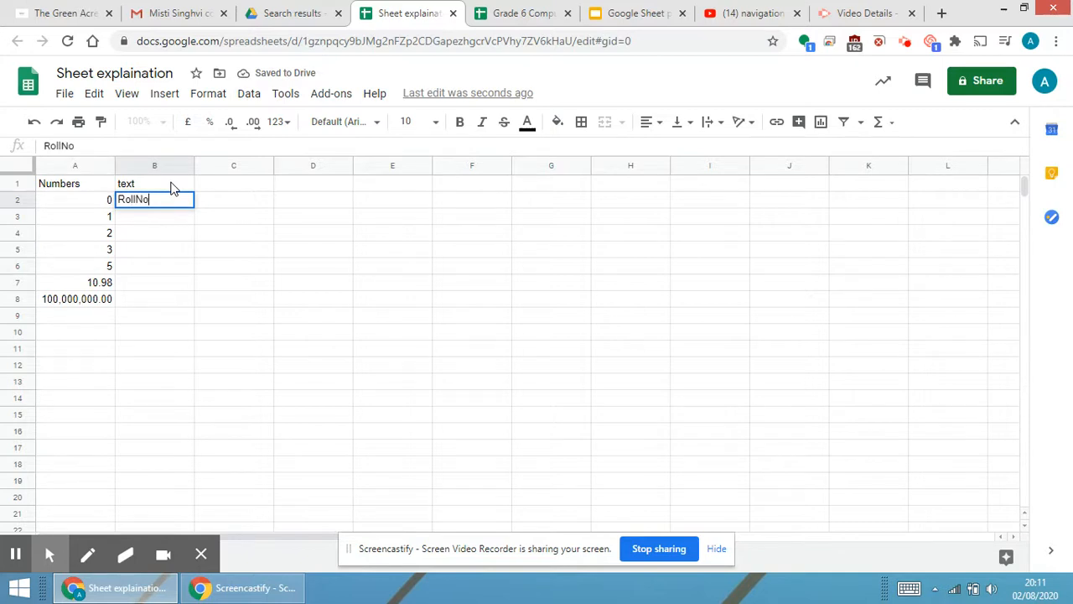
pyautogui.press('Return')
pyautogui.write('Name')
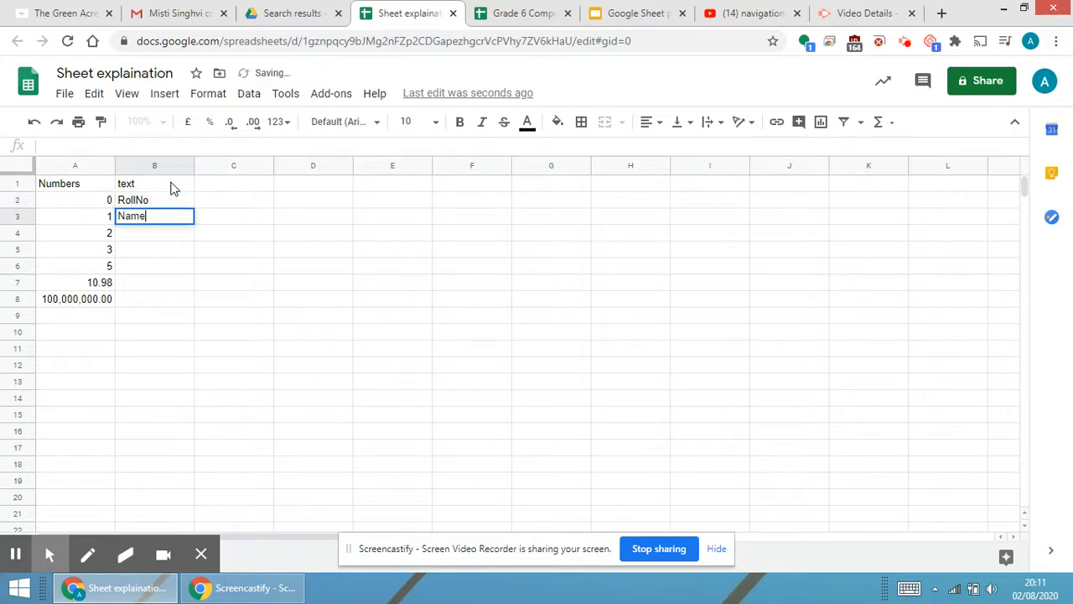
pyautogui.press('Return')
pyautogui.write('Marks')
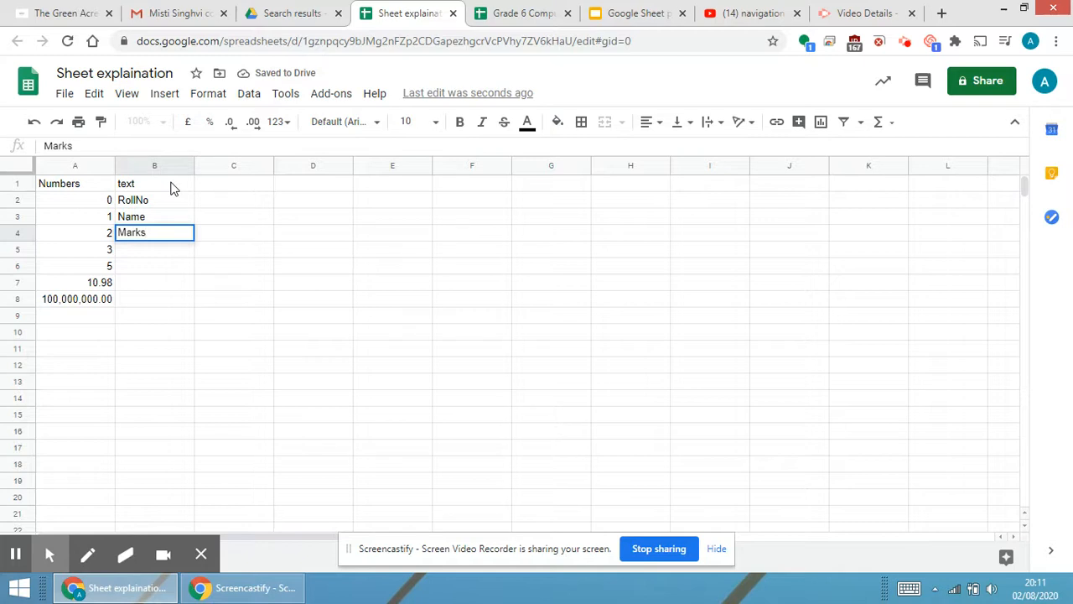
pyautogui.press('Return')
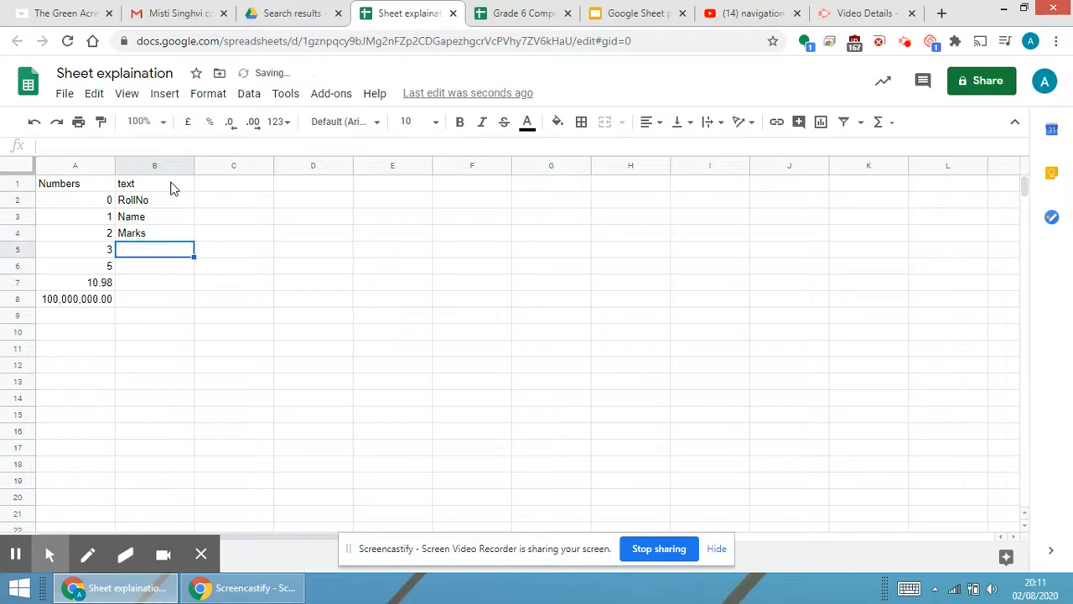
# Enter Grade and Percentage in cells B5 and B6.
pyautogui.write('Grade')
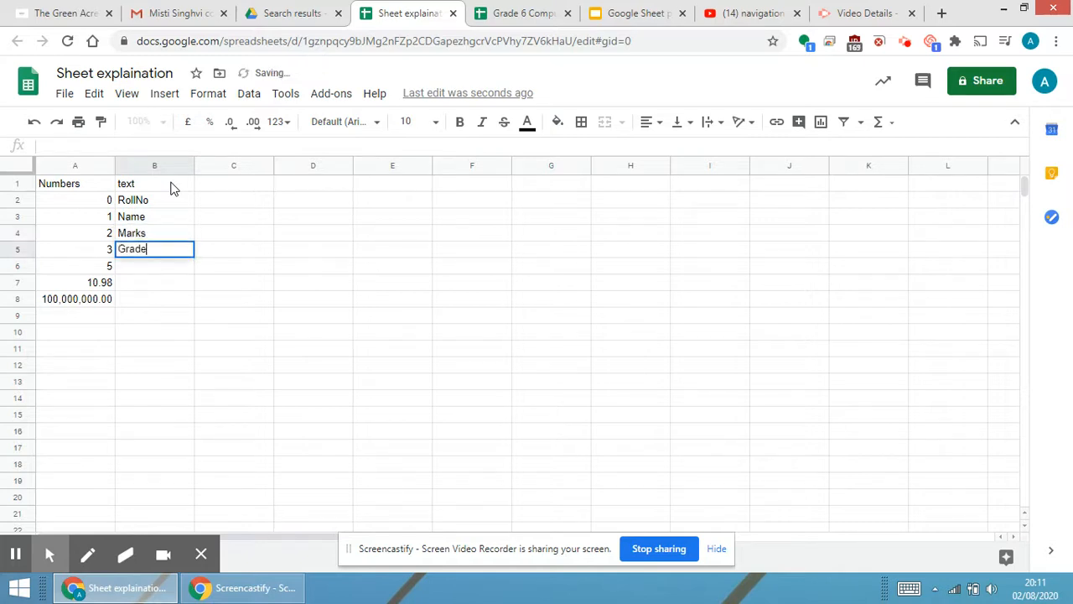
pyautogui.press('Return')
pyautogui.write('Ema')
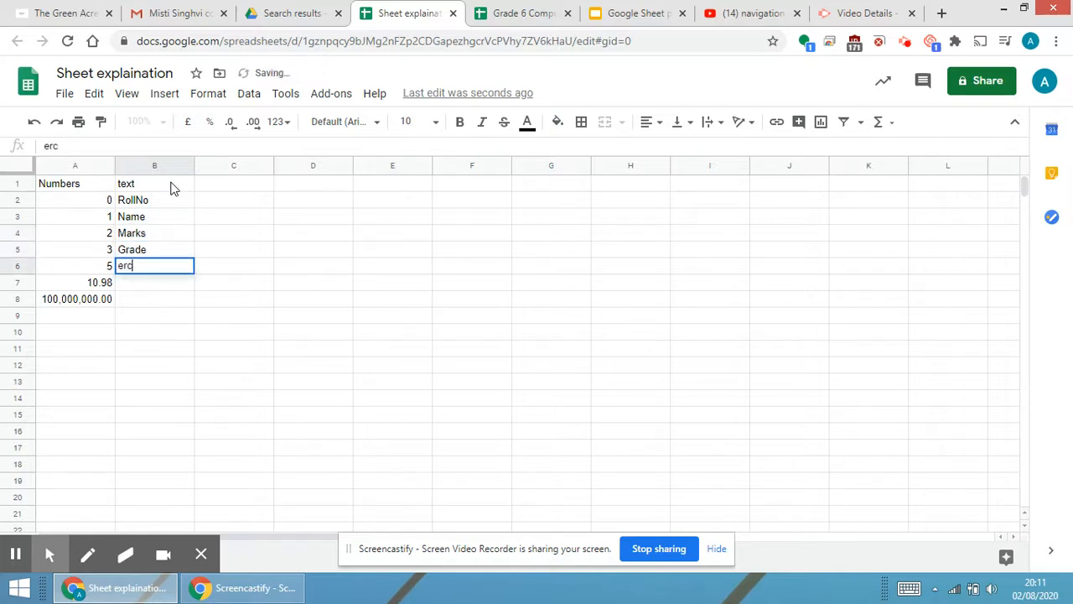
pyautogui.press('BackSpace')
pyautogui.press('BackSpace')
pyautogui.press('BackSpace')
pyautogui.write('P')
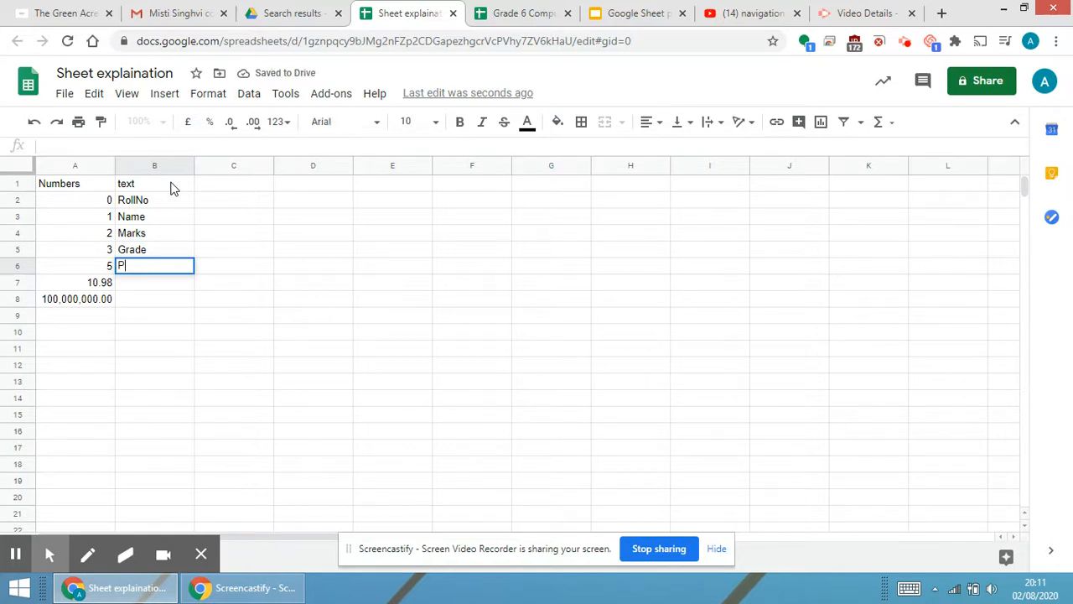
pyautogui.write('ercentage')
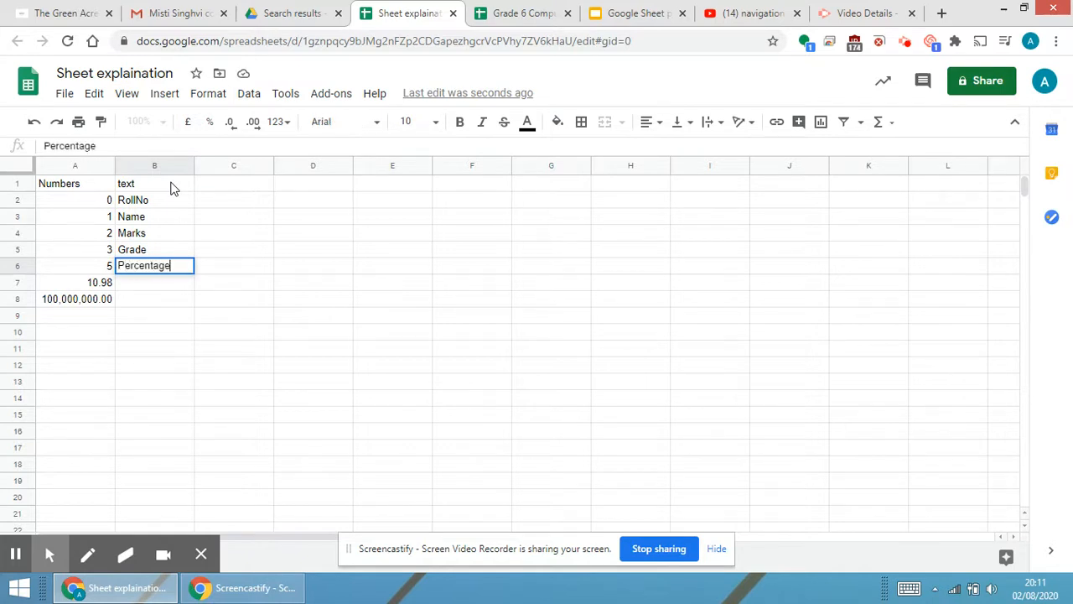
pyautogui.press('Return')
# Enter the heading Date in cell C1.
pyautogui.click(171, 188)
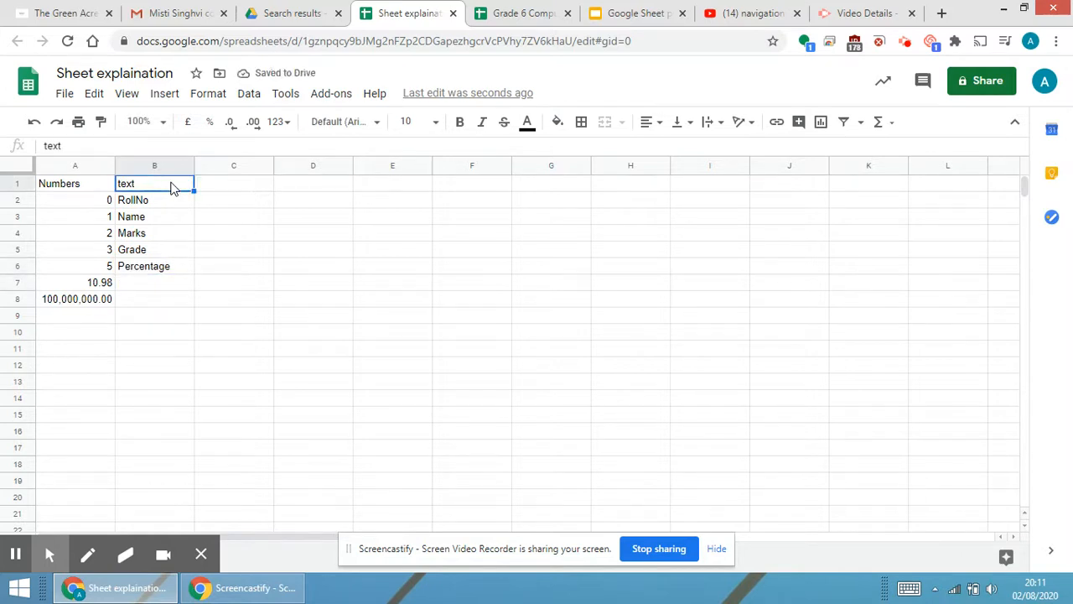
pyautogui.click(229, 191)
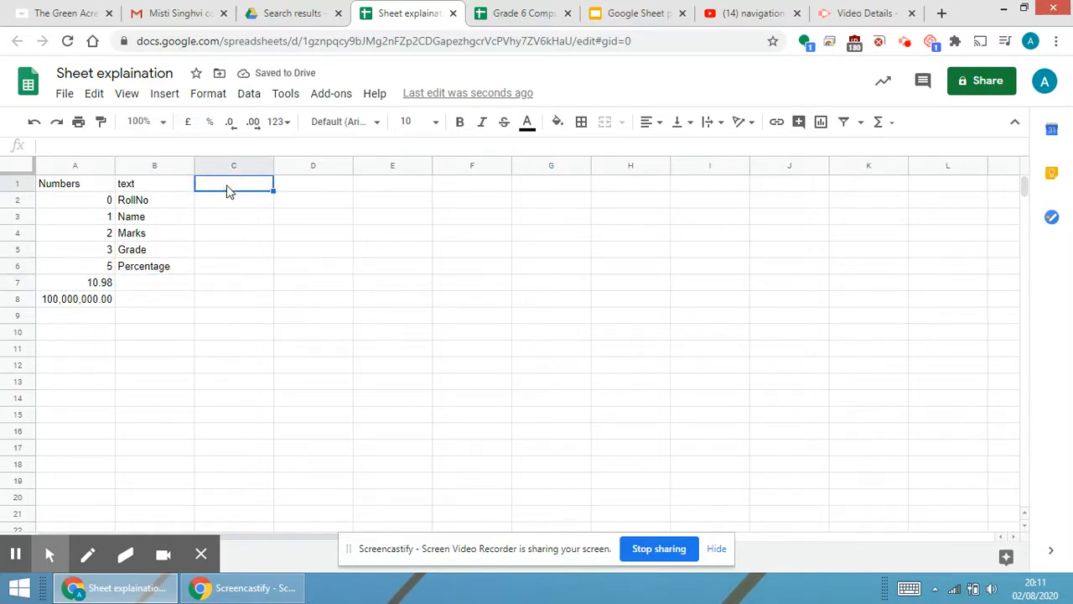
pyautogui.write('Date')
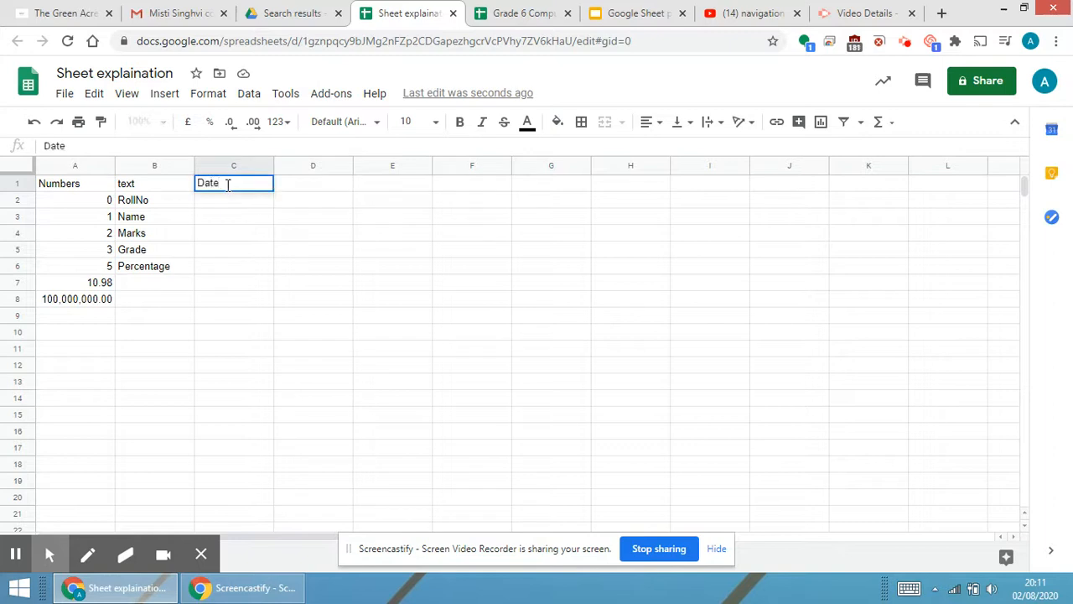
pyautogui.press('Return')
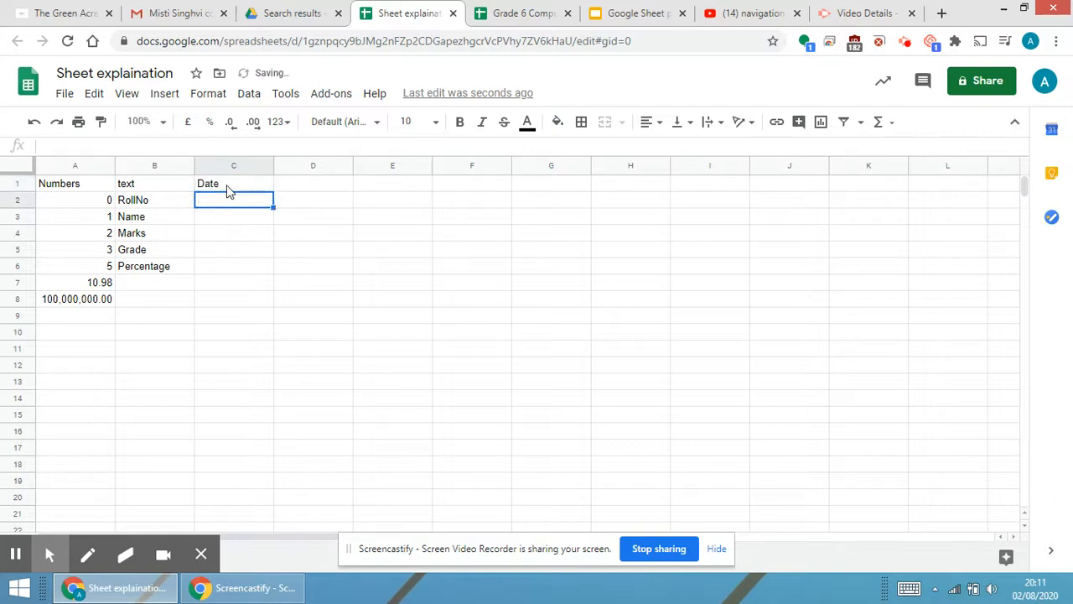
# Apply the Date number format to cell C2 and enter the date 3/08/20.
pyautogui.click(202, 102)
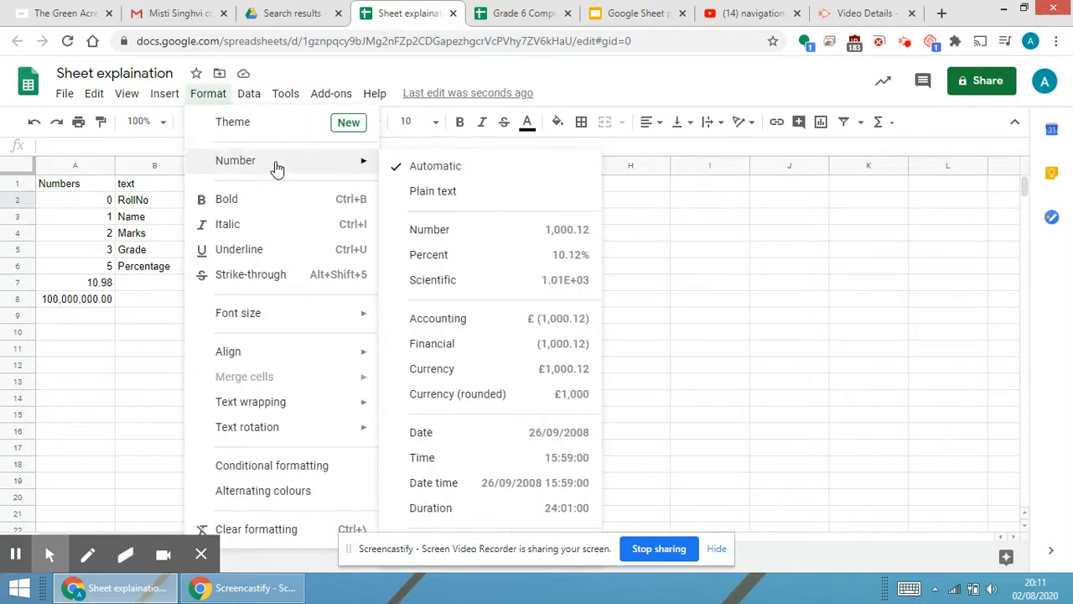
pyautogui.click(503, 441)
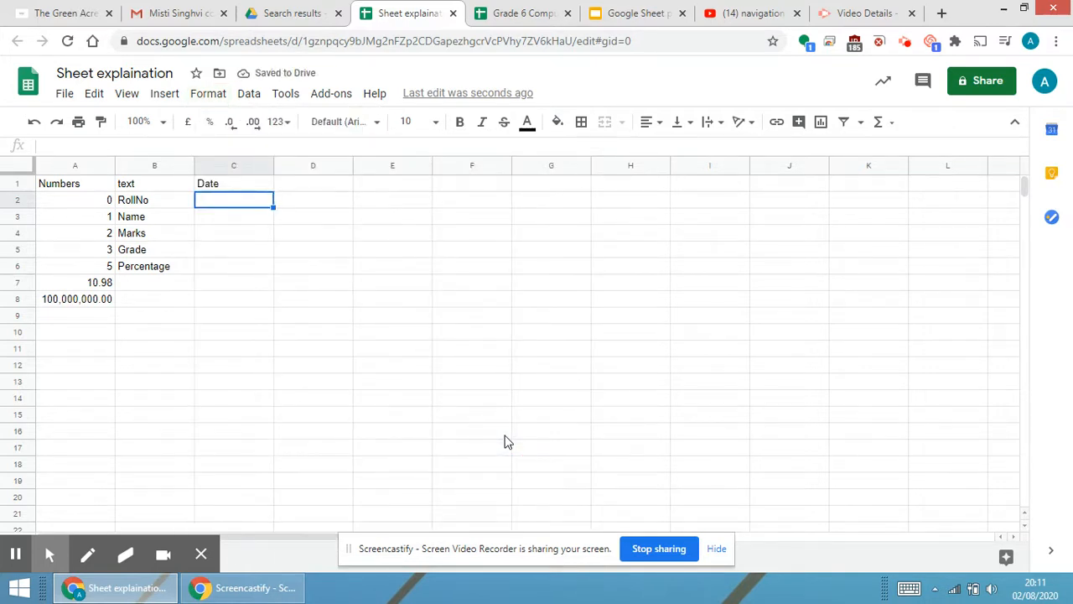
pyautogui.write('3/08/20')
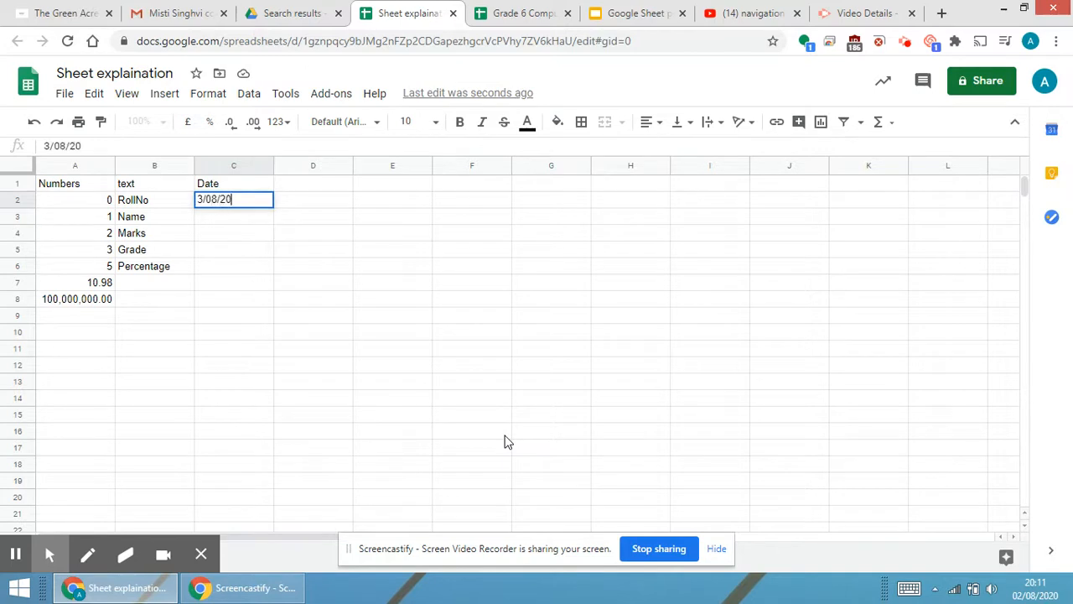
pyautogui.press('Return')
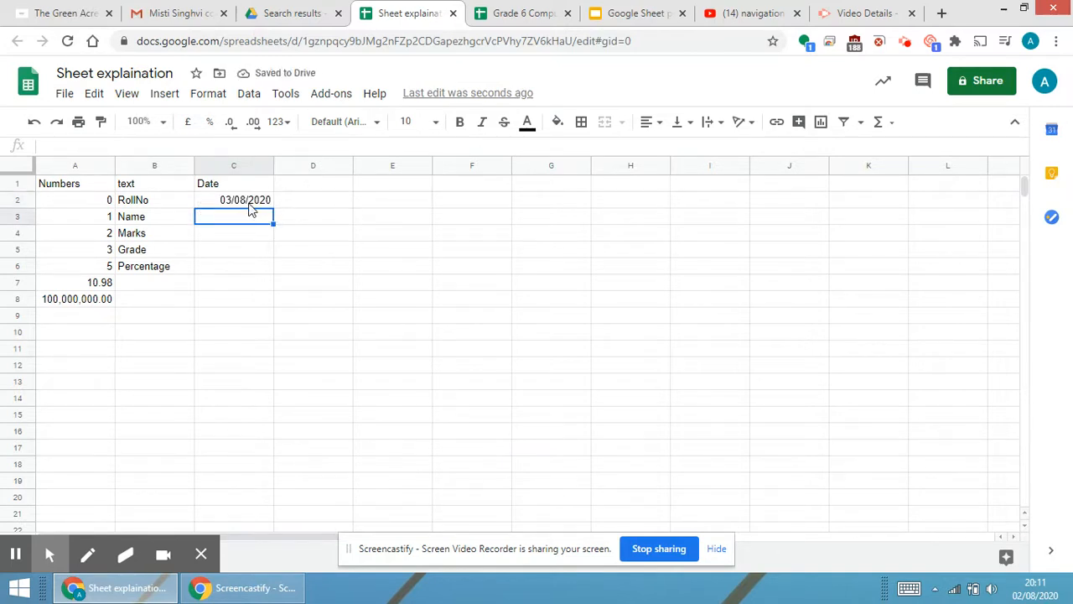
# Enter the heading time in cell D1.
pyautogui.click(326, 191)
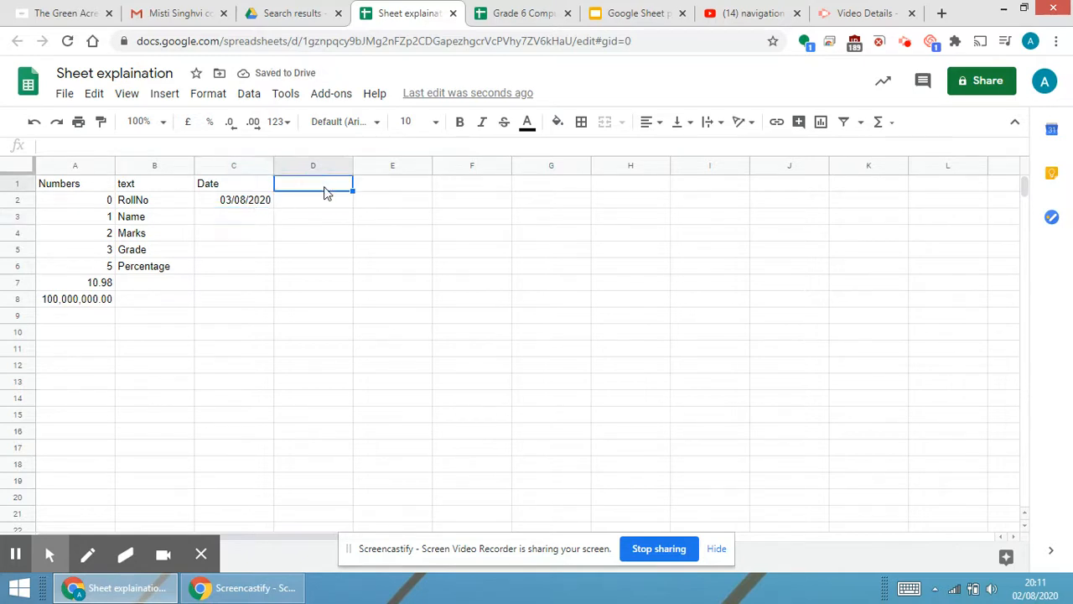
pyautogui.write('time')
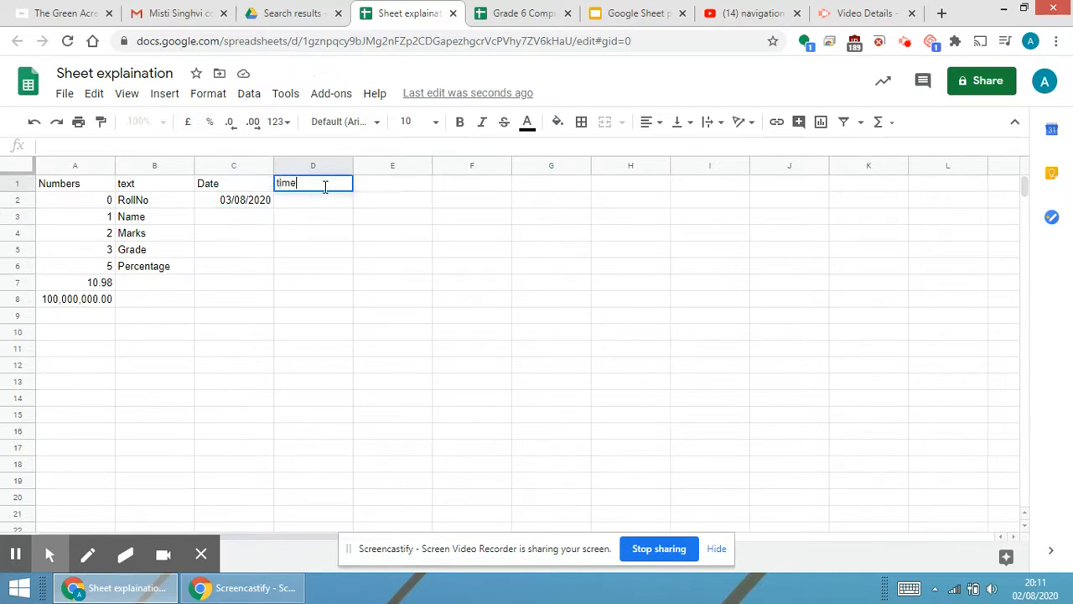
pyautogui.press('Return')
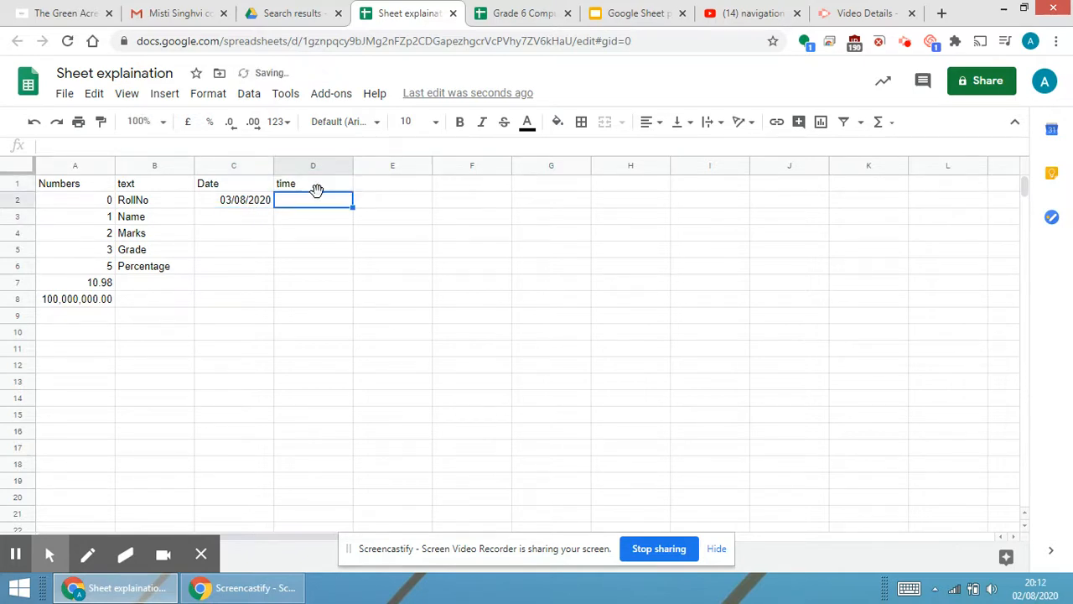
# Apply the Time number format to cell D2 and enter the time 8:12.
pyautogui.click(204, 94)
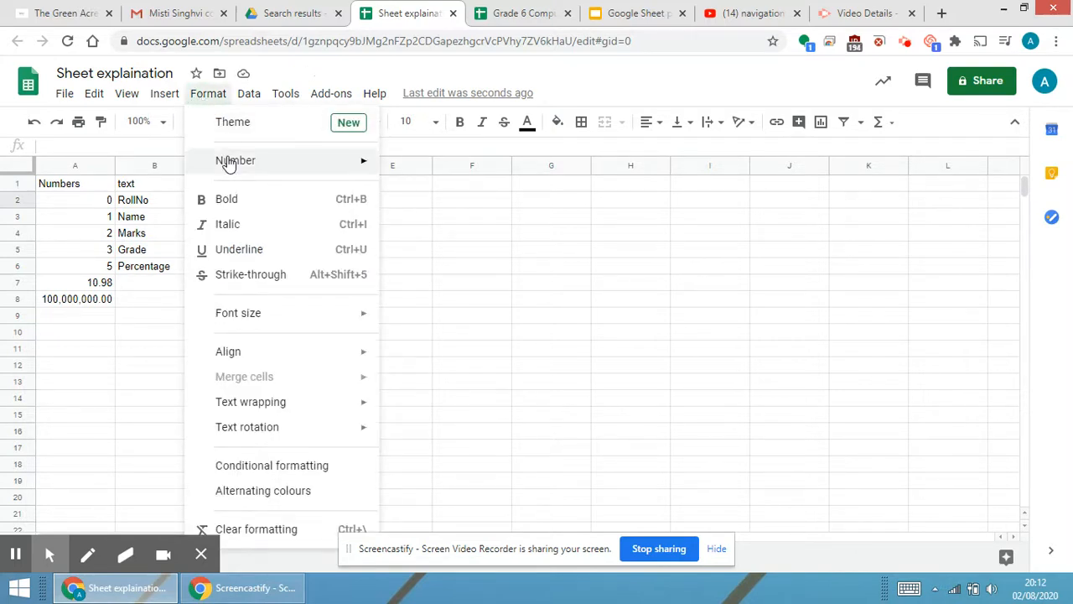
pyautogui.moveTo(228, 162)
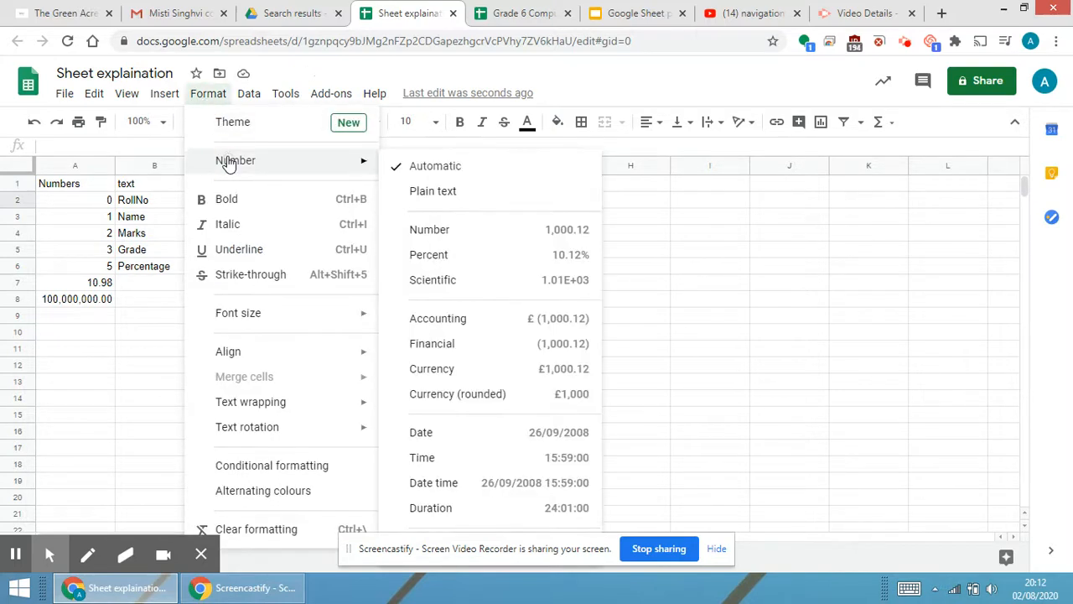
pyautogui.click(553, 460)
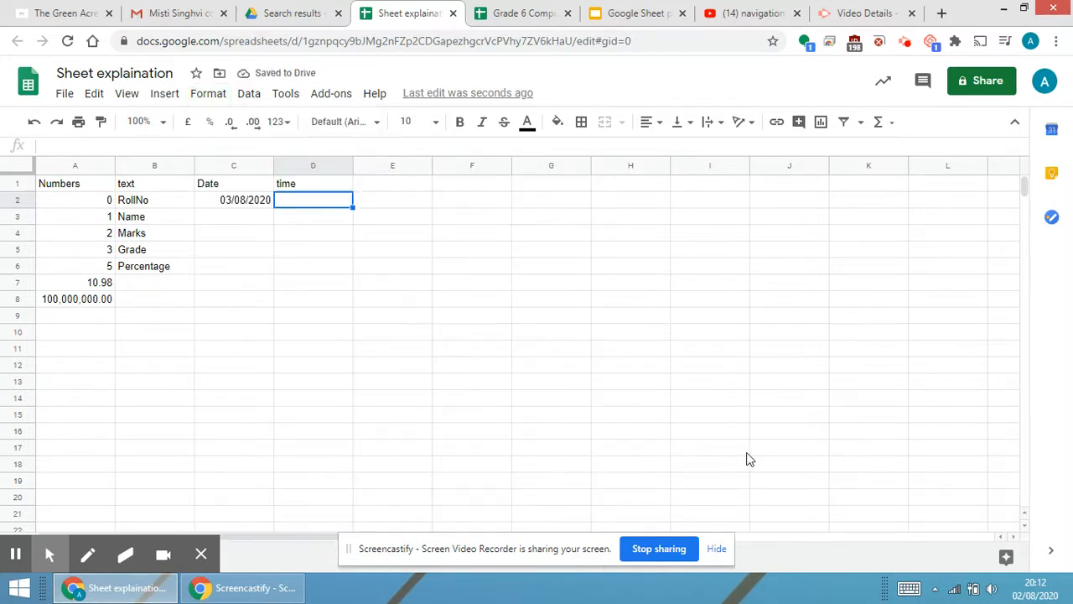
pyautogui.write('8:12')
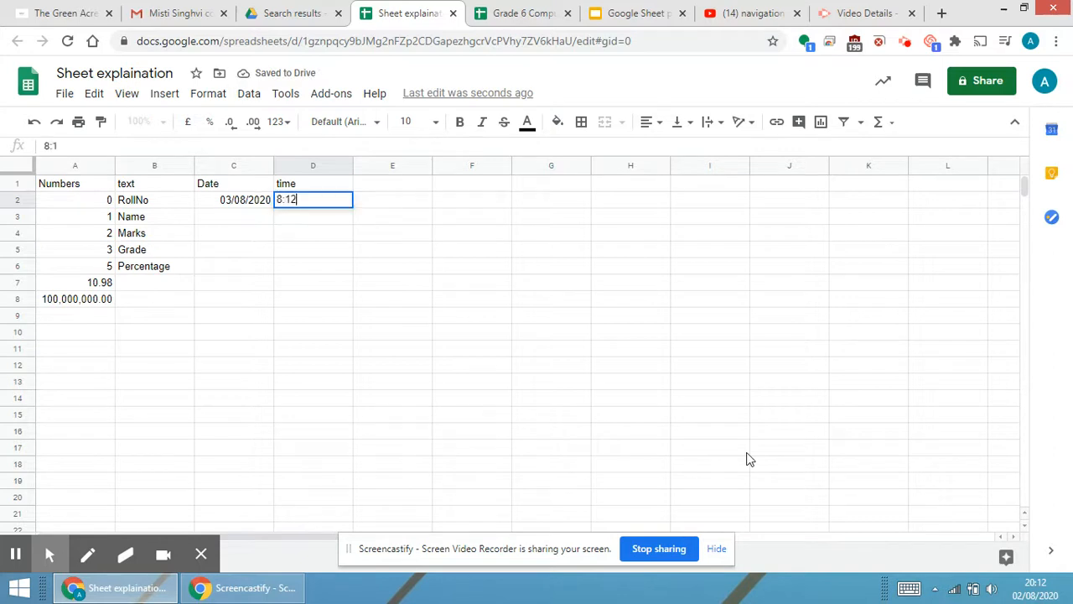
pyautogui.press('Return')
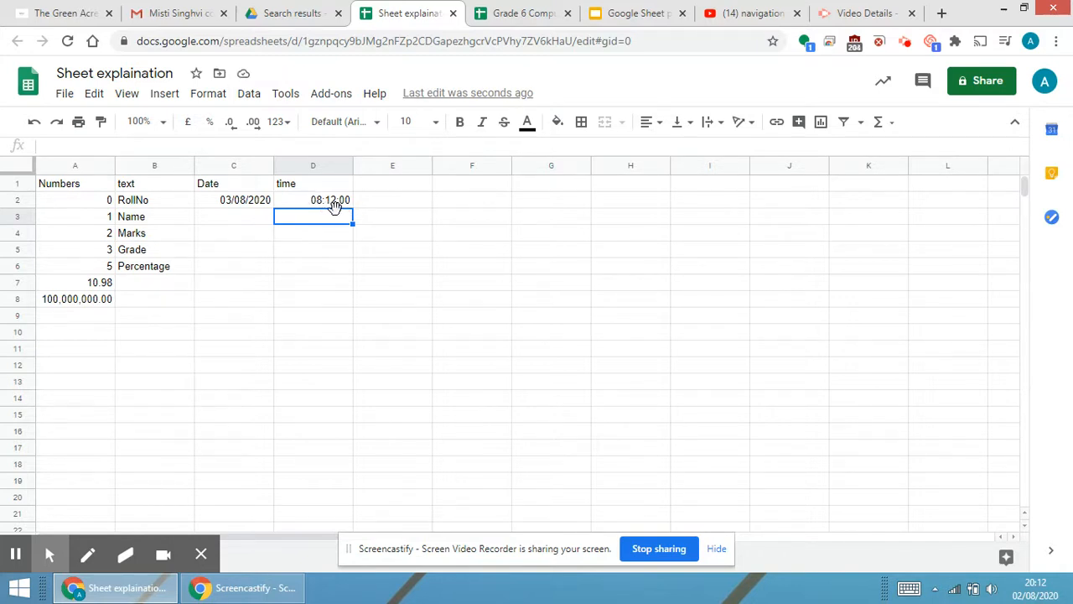
# Enter the heading formula in cell E1.
pyautogui.click(394, 188)
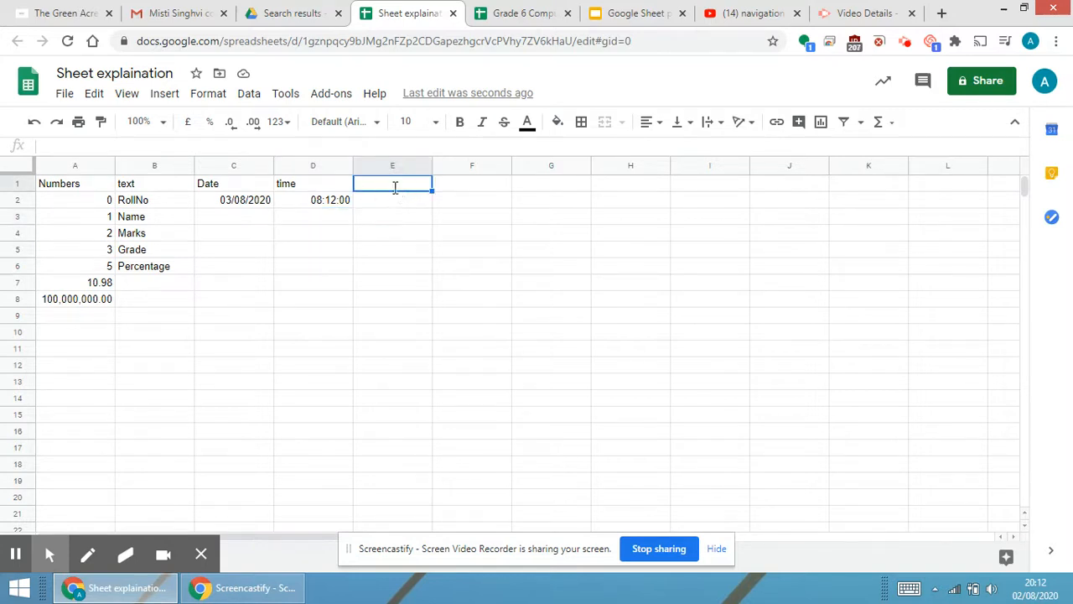
pyautogui.write('formula')
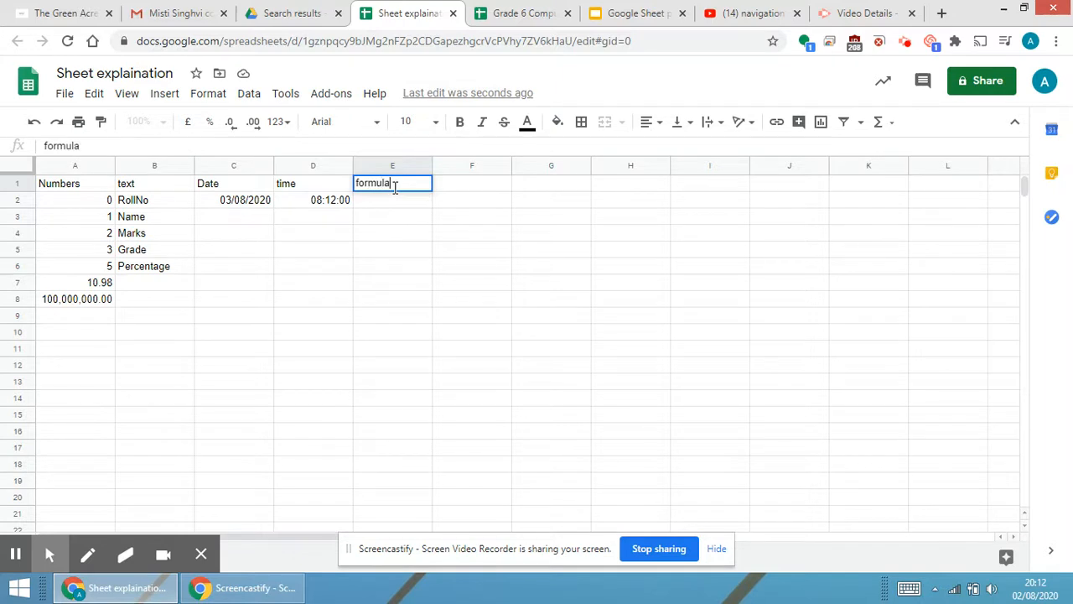
pyautogui.press('Return')
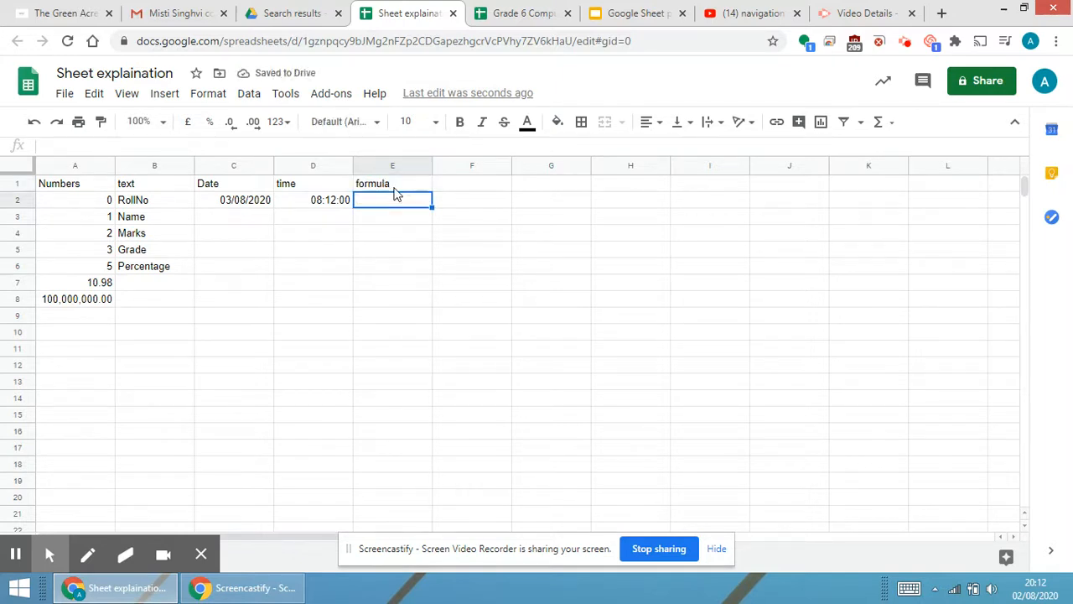
# Enter the values 25 and 60 in cells E2 and E3.
pyautogui.write('25')
pyautogui.press('Return')
pyautogui.write('60')
pyautogui.press('Return')
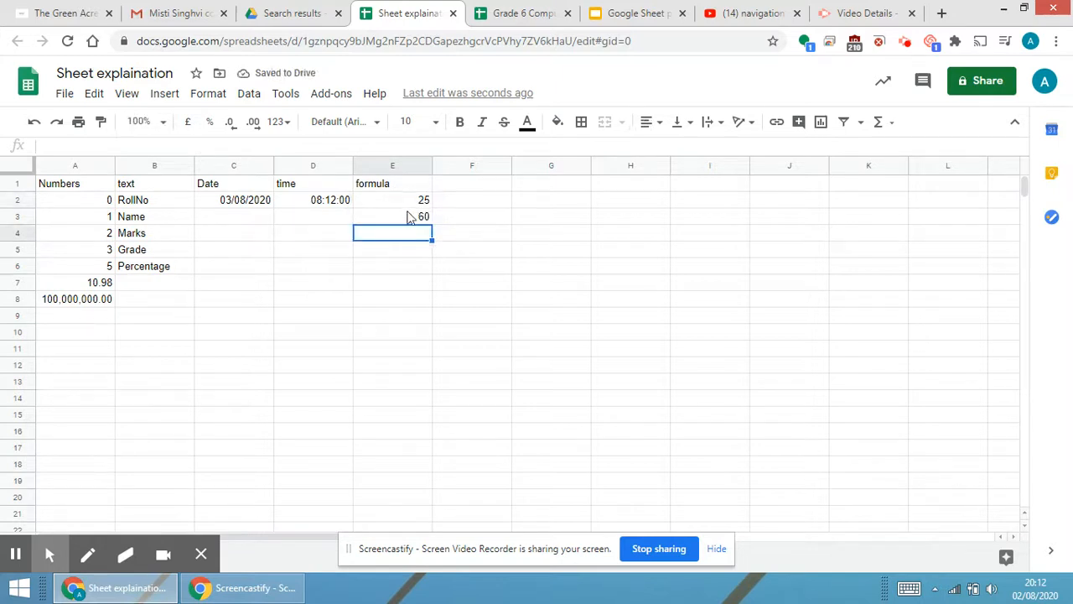
pyautogui.click(409, 202)
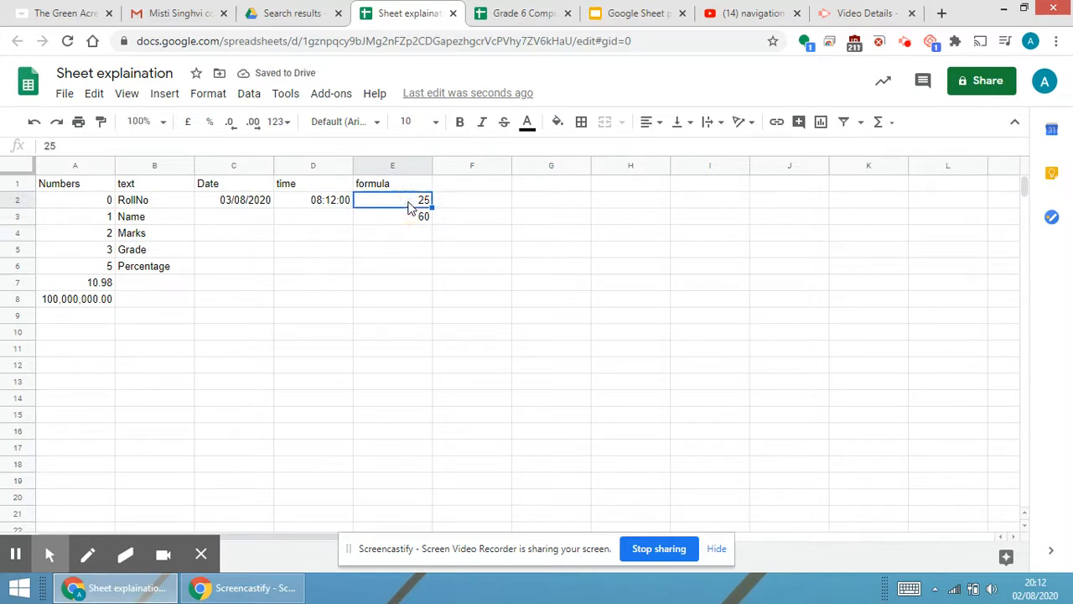
pyautogui.click(404, 218)
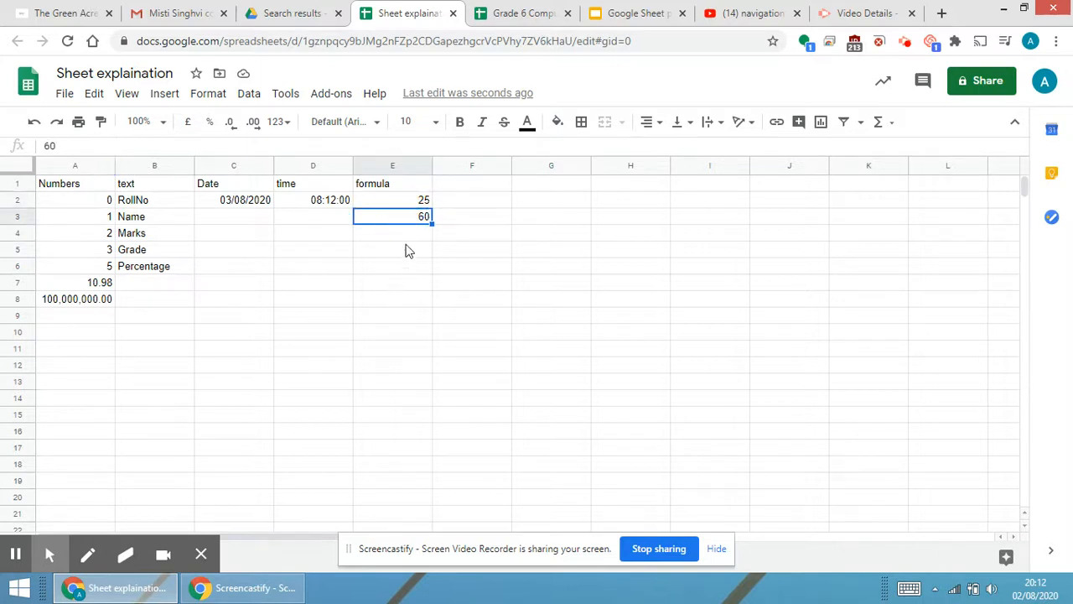
# Enter the formula =E2+E3 in cell E4 to add the two values.
pyautogui.click(410, 239)
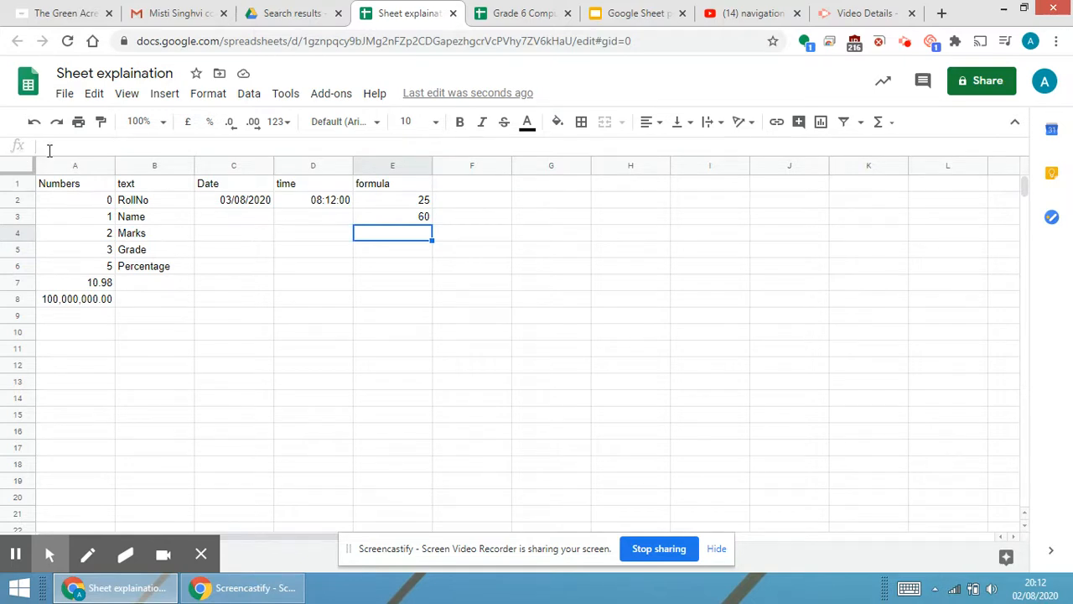
pyautogui.click(49, 150)
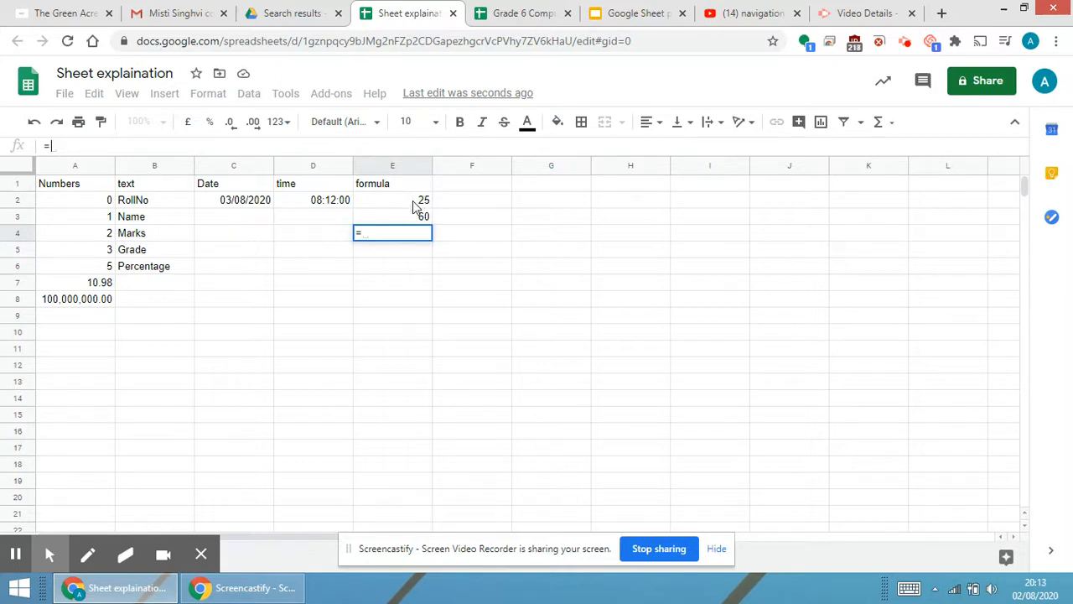
pyautogui.click(414, 207)
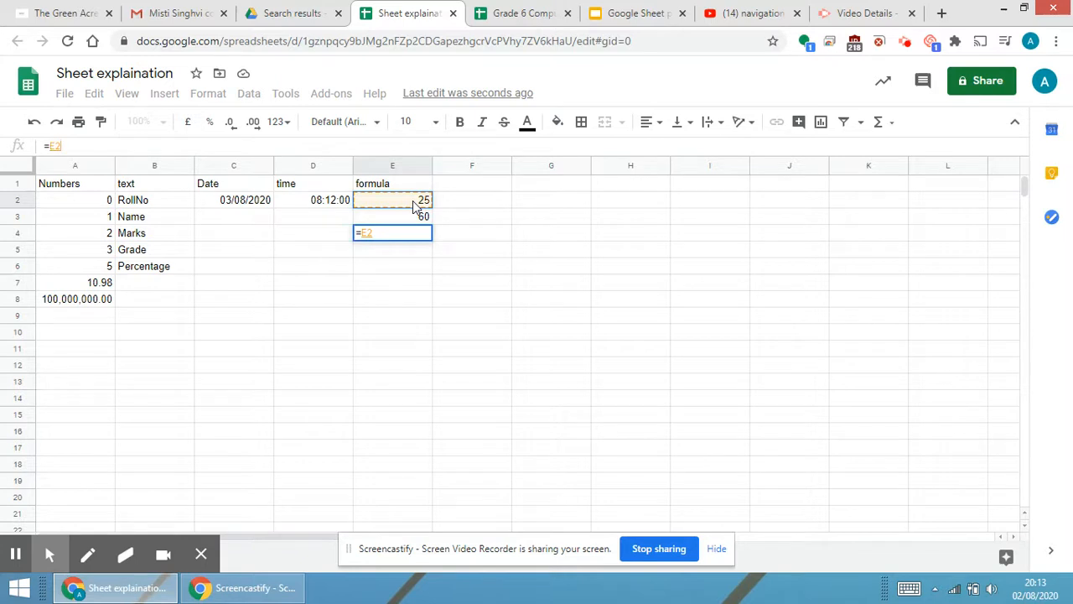
pyautogui.write('+')
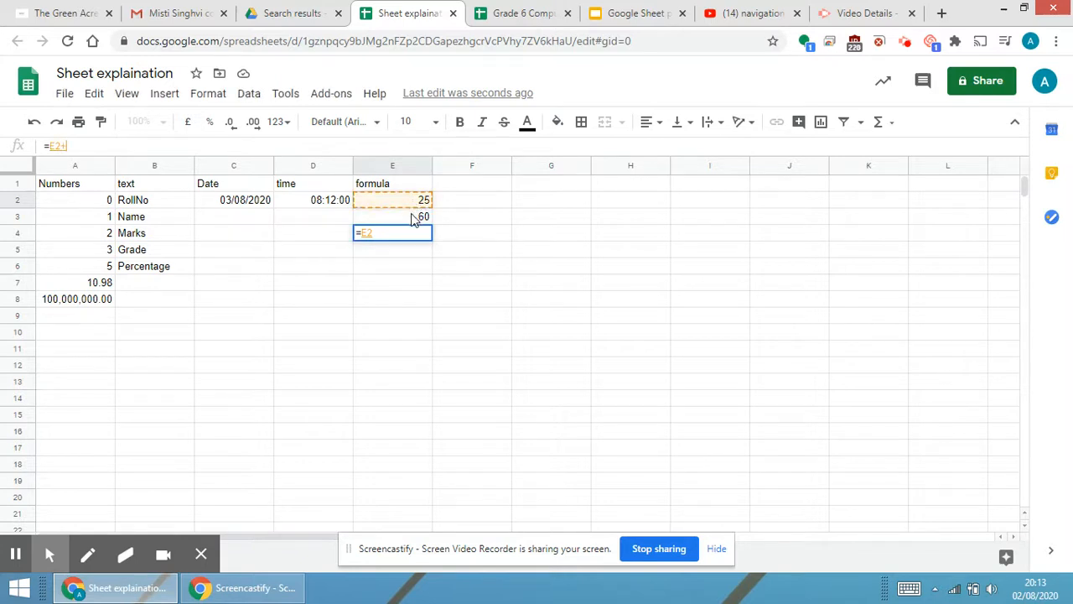
pyautogui.write('+++++++++++++++++++++++++++++++++++++++++++++++++++++++')
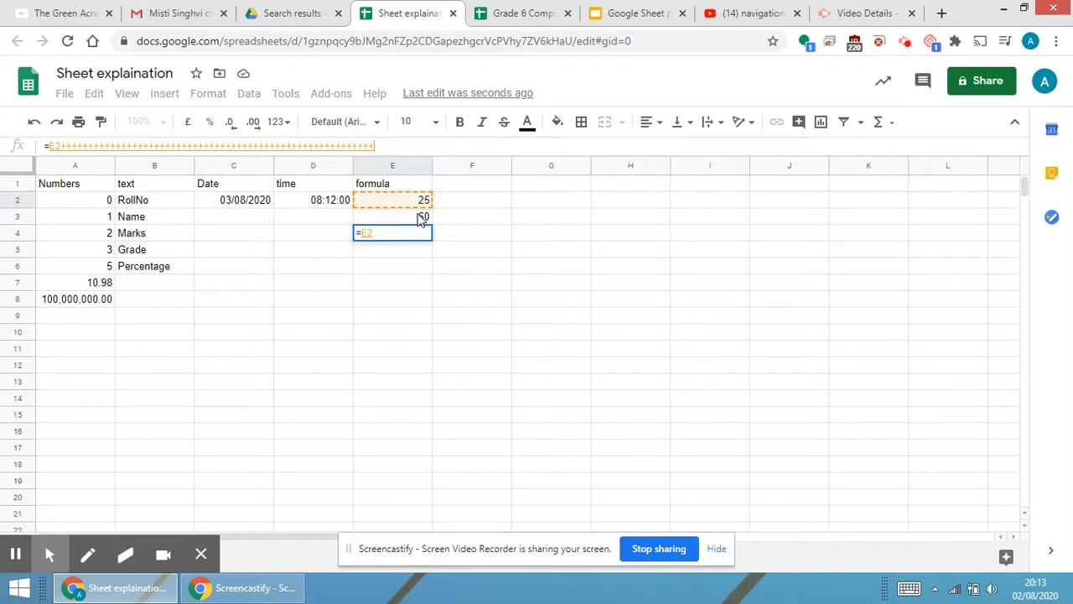
pyautogui.press('BackSpace')
pyautogui.press('BackSpace')
pyautogui.press('BackSpace')
pyautogui.press('BackSpace')
pyautogui.press('BackSpace')
pyautogui.press('BackSpace')
pyautogui.press('BackSpace')
pyautogui.press('BackSpace')
pyautogui.press('BackSpace')
pyautogui.press('BackSpace')
pyautogui.press('BackSpace')
pyautogui.press('BackSpace')
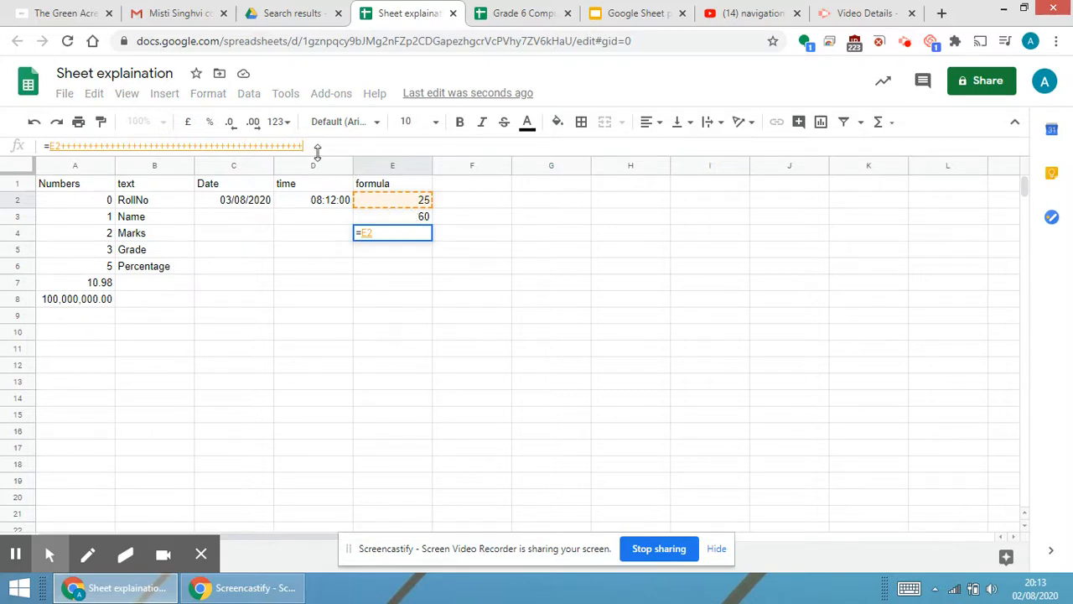
pyautogui.press('BackSpace')
pyautogui.press('BackSpace')
pyautogui.press('BackSpace')
pyautogui.press('BackSpace')
pyautogui.press('BackSpace')
pyautogui.press('BackSpace')
pyautogui.press('BackSpace')
pyautogui.press('BackSpace')
pyautogui.press('BackSpace')
pyautogui.press('BackSpace')
pyautogui.press('BackSpace')
pyautogui.press('BackSpace')
pyautogui.press('BackSpace')
pyautogui.press('BackSpace')
pyautogui.press('BackSpace')
pyautogui.press('BackSpace')
pyautogui.press('BackSpace')
pyautogui.press('BackSpace')
pyautogui.press('BackSpace')
pyautogui.press('BackSpace')
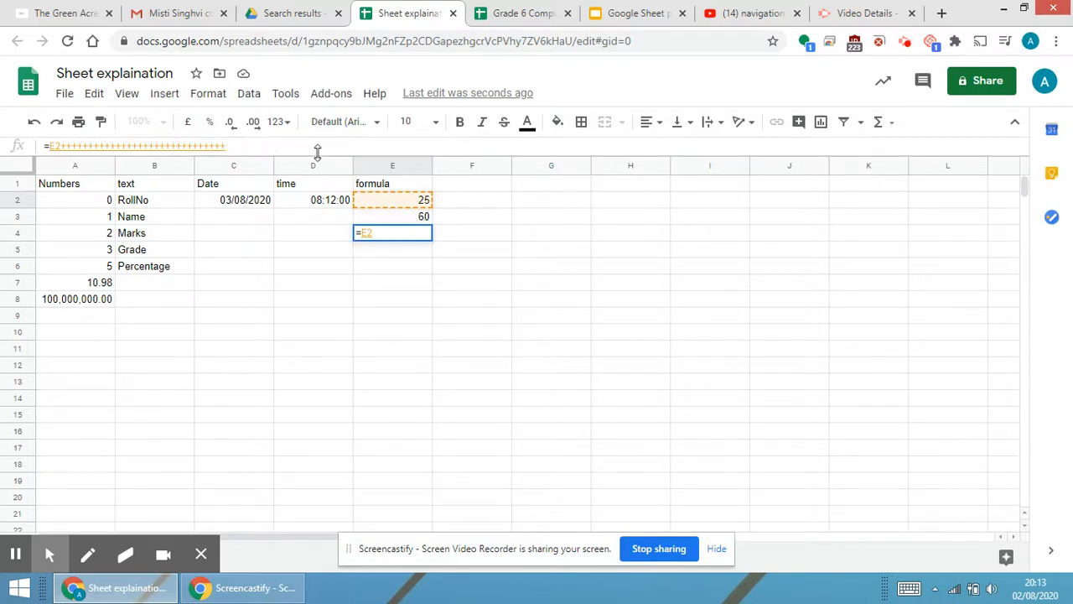
pyautogui.press('BackSpace')
pyautogui.press('BackSpace')
pyautogui.press('BackSpace')
pyautogui.press('BackSpace')
pyautogui.press('BackSpace')
pyautogui.press('BackSpace')
pyautogui.press('BackSpace')
pyautogui.press('BackSpace')
pyautogui.press('BackSpace')
pyautogui.press('BackSpace')
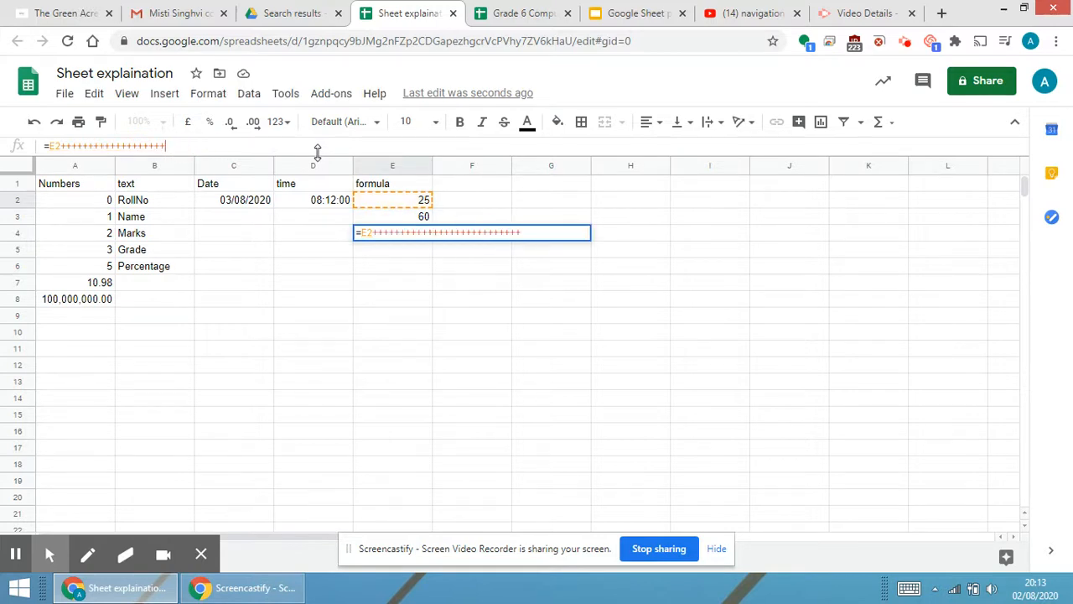
pyautogui.press('BackSpace')
pyautogui.press('BackSpace')
pyautogui.press('BackSpace')
pyautogui.press('BackSpace')
pyautogui.press('BackSpace')
pyautogui.press('BackSpace')
pyautogui.press('BackSpace')
pyautogui.press('BackSpace')
pyautogui.press('BackSpace')
pyautogui.press('BackSpace')
pyautogui.press('BackSpace')
pyautogui.press('BackSpace')
pyautogui.press('BackSpace')
pyautogui.press('BackSpace')
pyautogui.press('BackSpace')
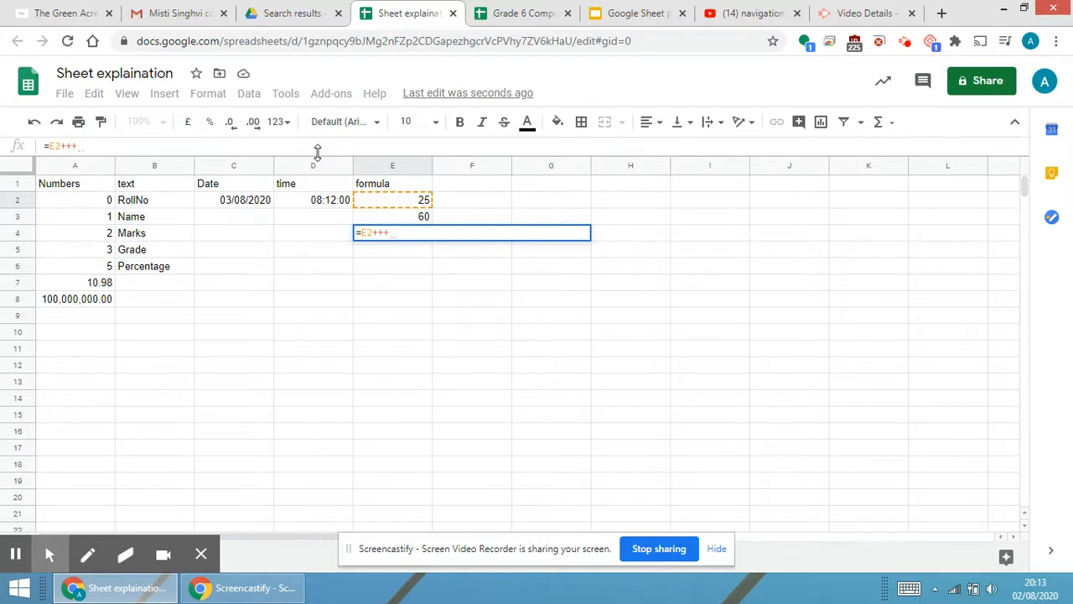
pyautogui.press('BackSpace')
pyautogui.click(392, 216)
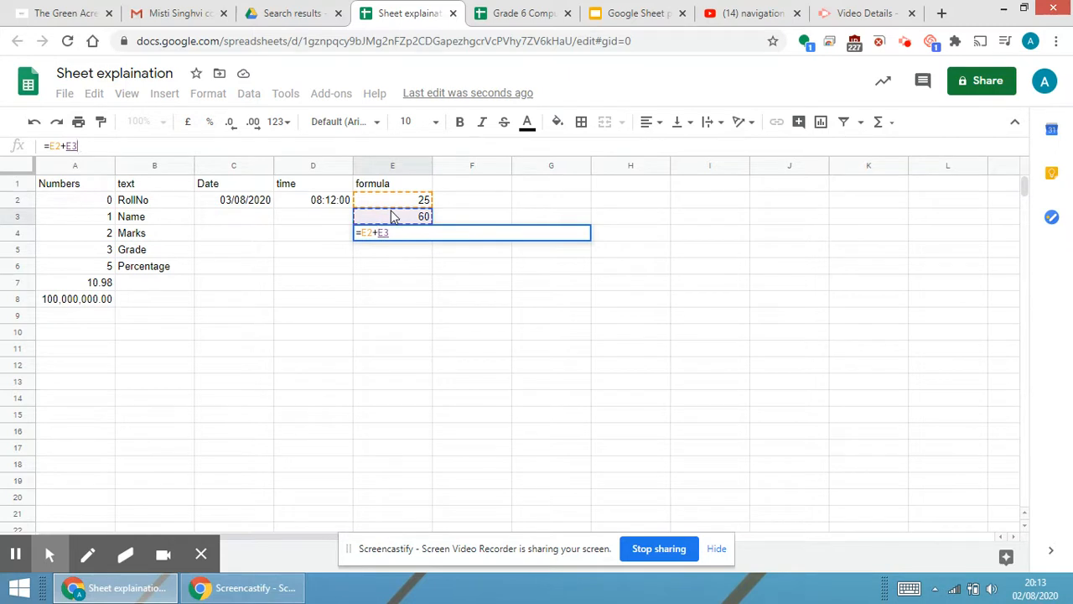
pyautogui.press('Return')
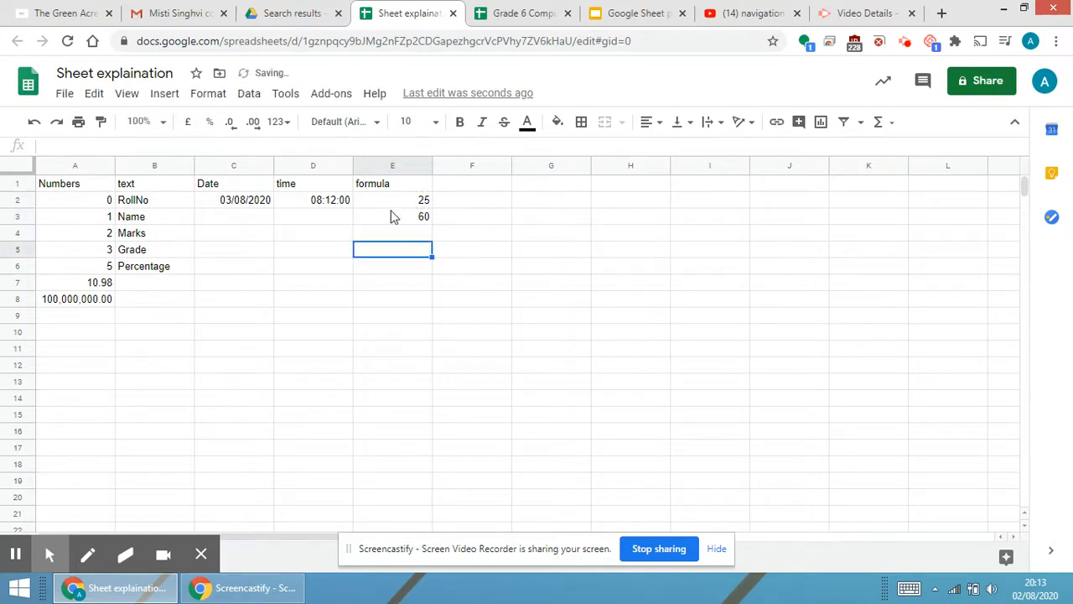
pyautogui.click(423, 237)
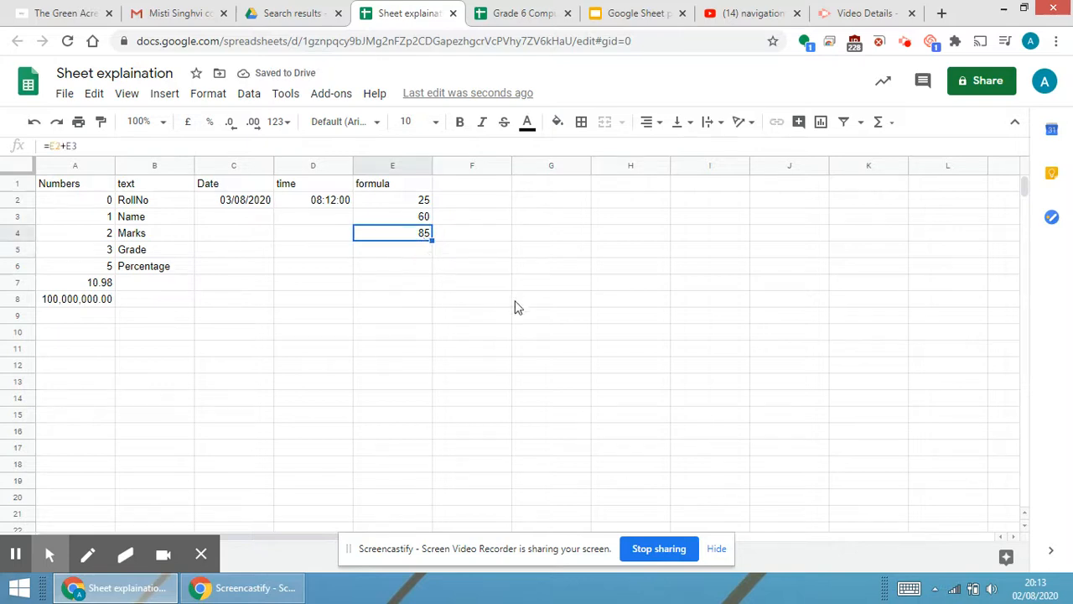
# Enter the numbers 15771 and 2541 in cells G9 and G10.
pyautogui.click(524, 324)
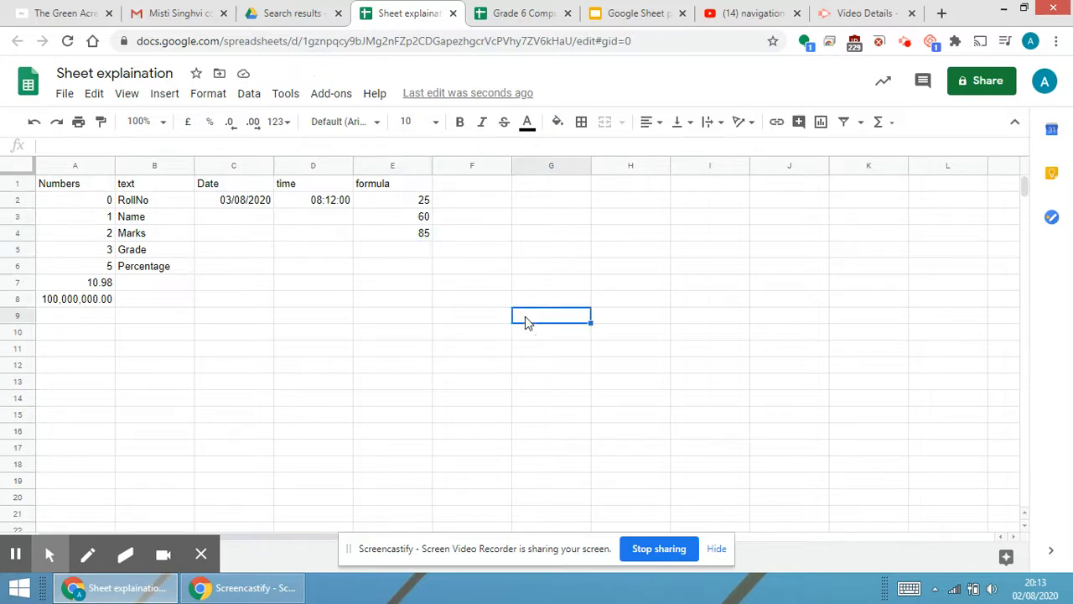
pyautogui.write('15771')
pyautogui.press('Return')
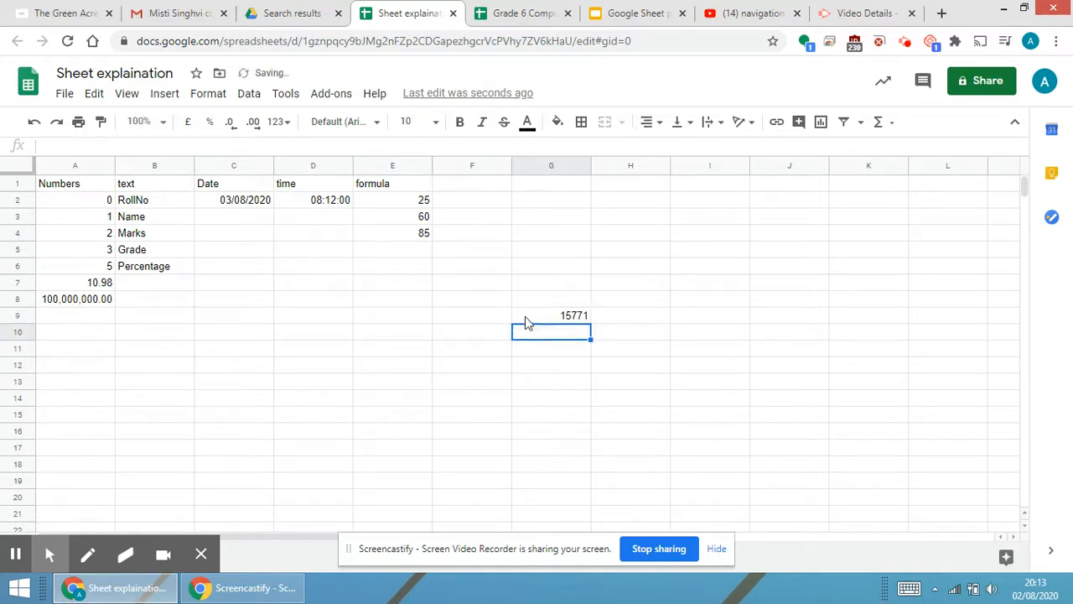
pyautogui.write('2541')
pyautogui.press('Return')
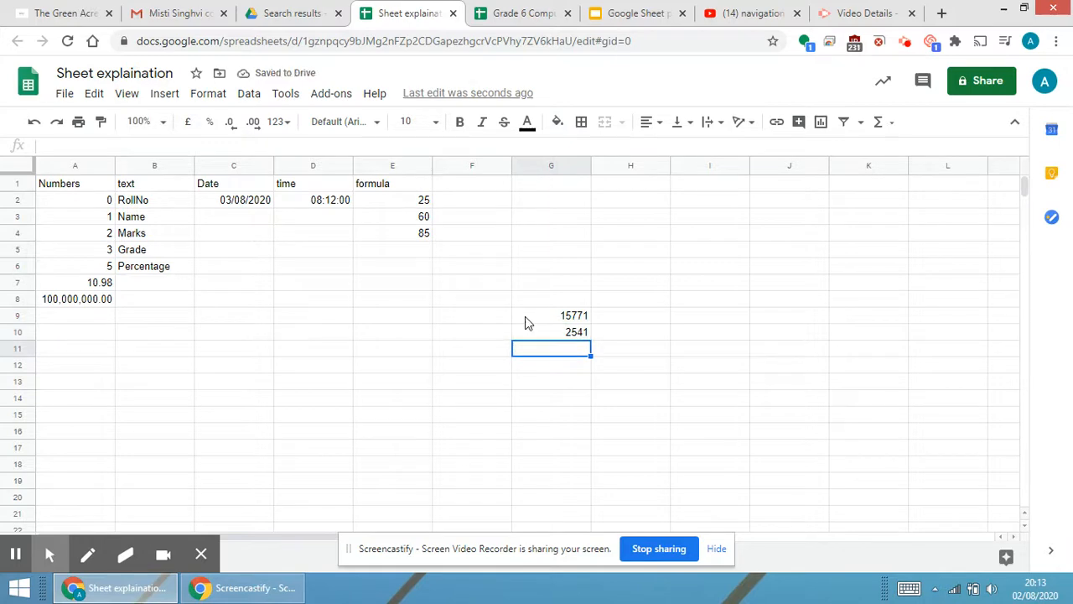
# Enter the formula =G9-G10 in cell G11 to subtract the two numbers.
pyautogui.write('=')
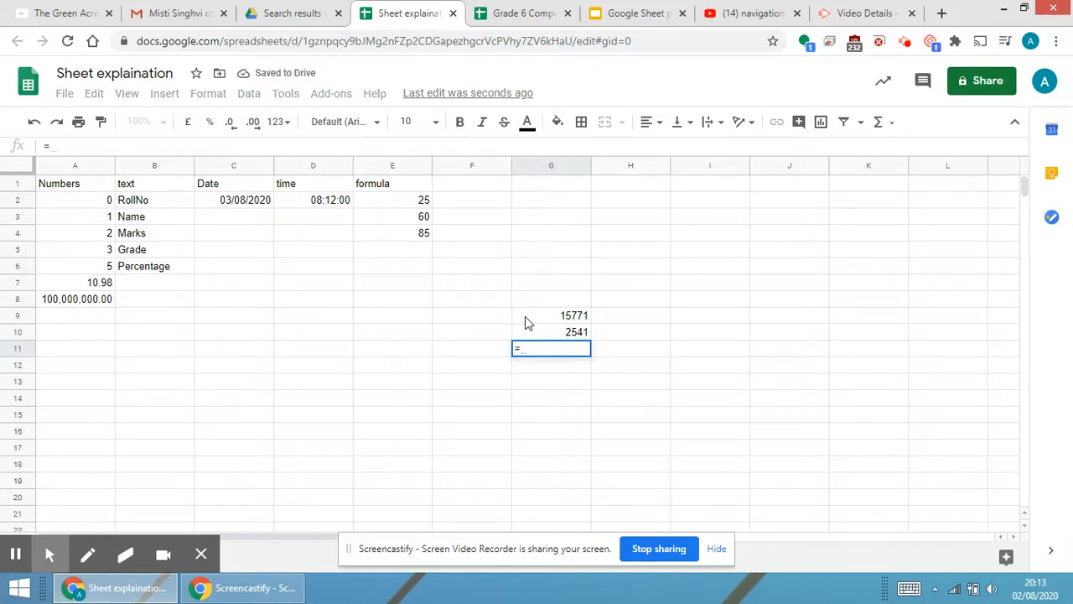
pyautogui.click(586, 317)
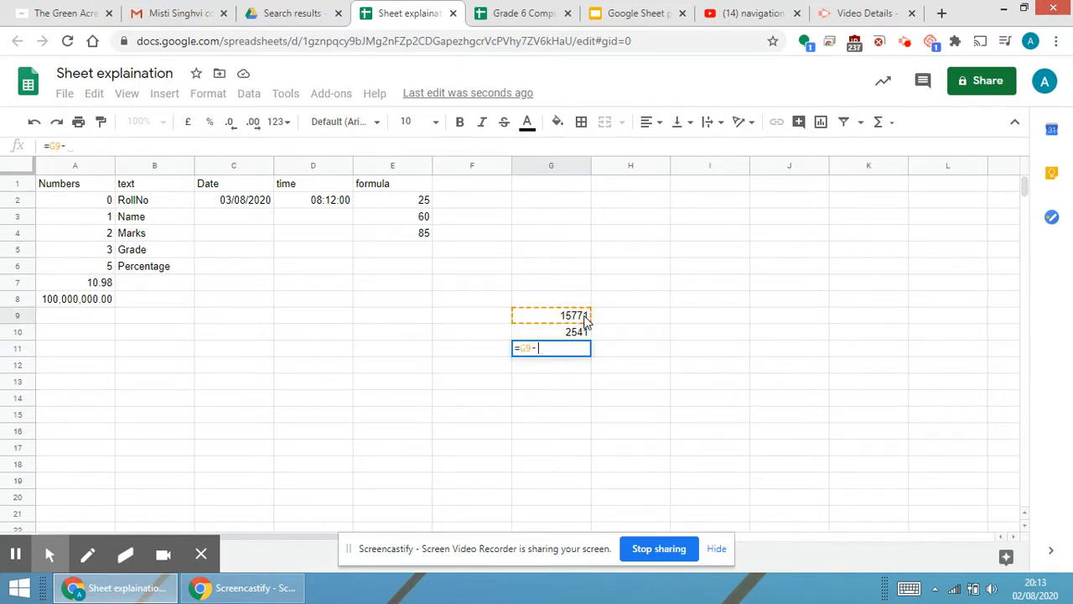
pyautogui.write('-')
pyautogui.click(577, 333)
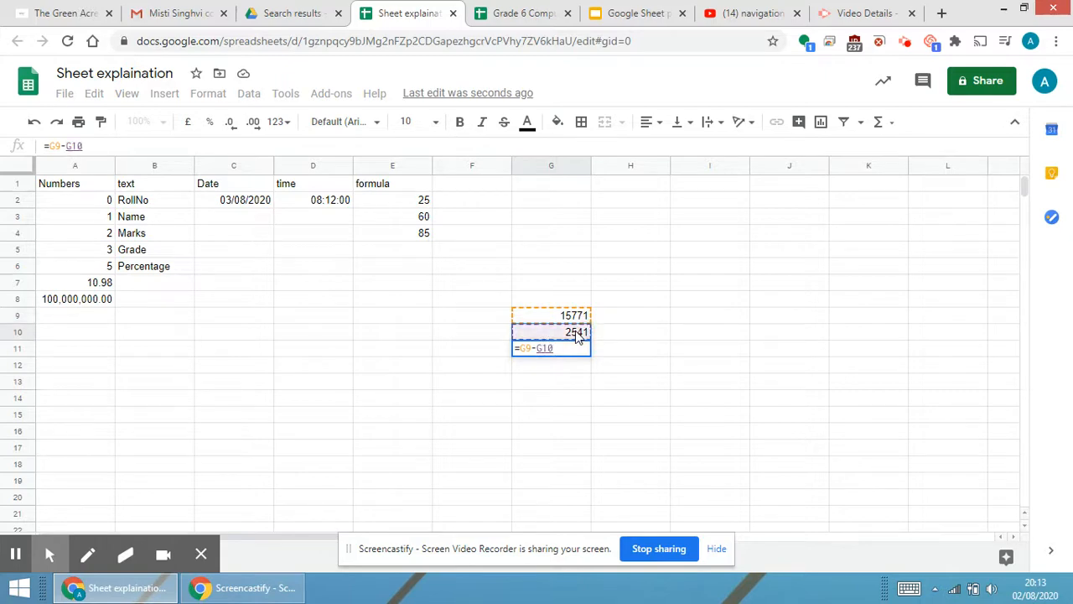
pyautogui.press('Return')
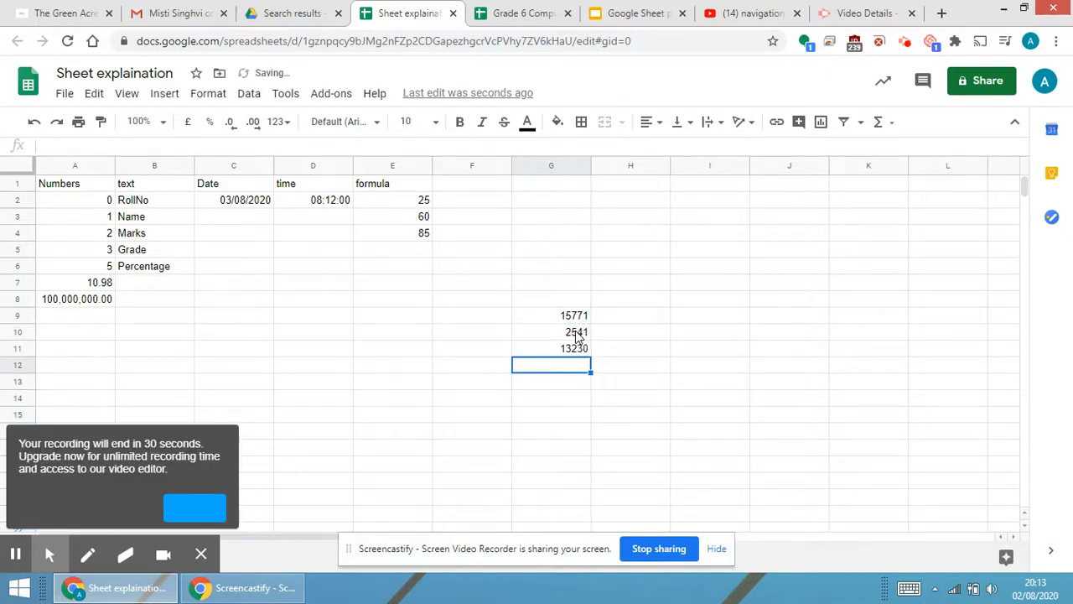